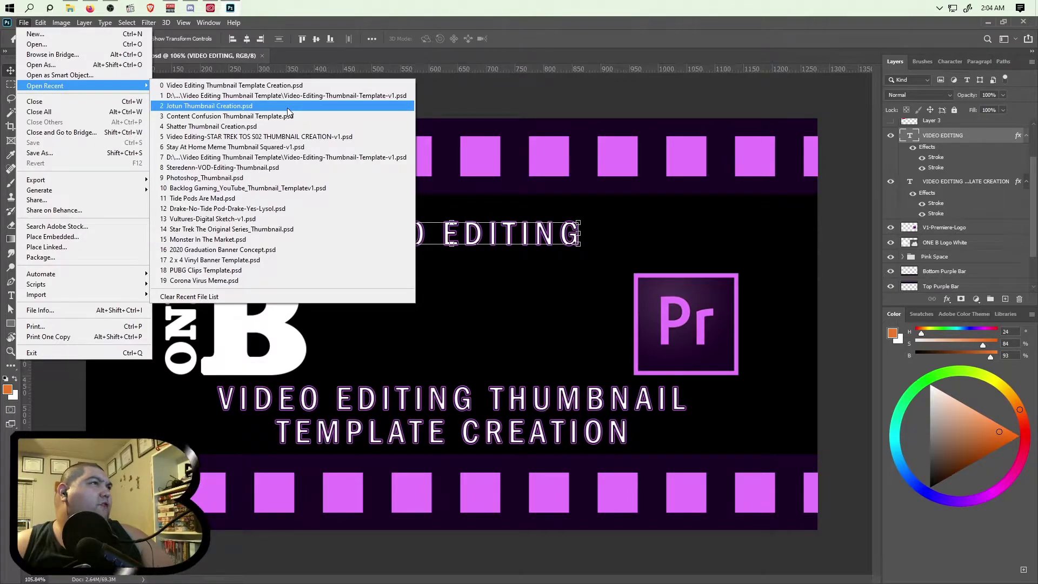
Open the recent file Photoshop_Thumbnail.psd and close the Video Editing Thumbnail Template Creation document.
click(305, 180)
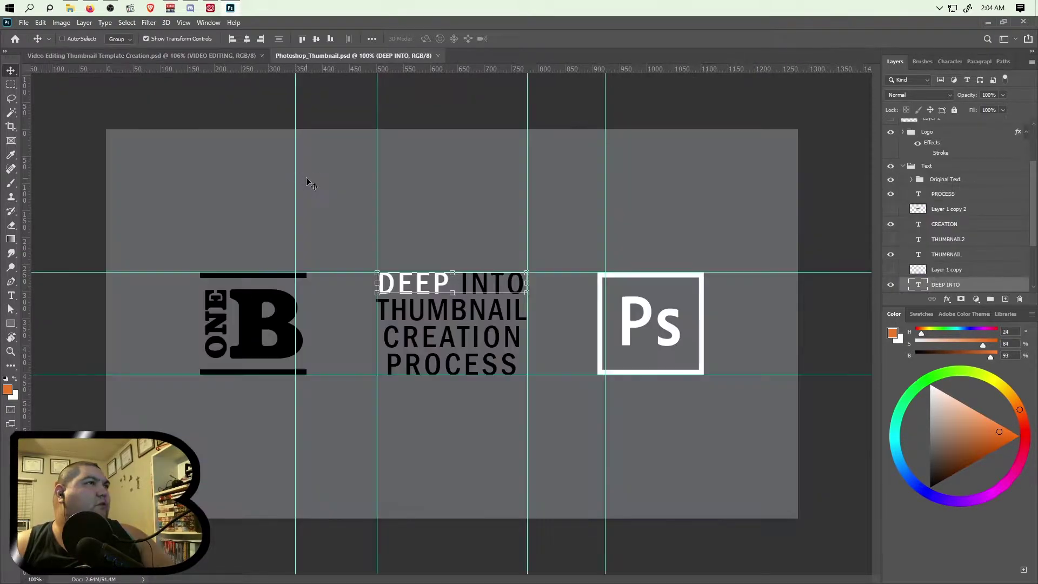
click(234, 57)
click(261, 56)
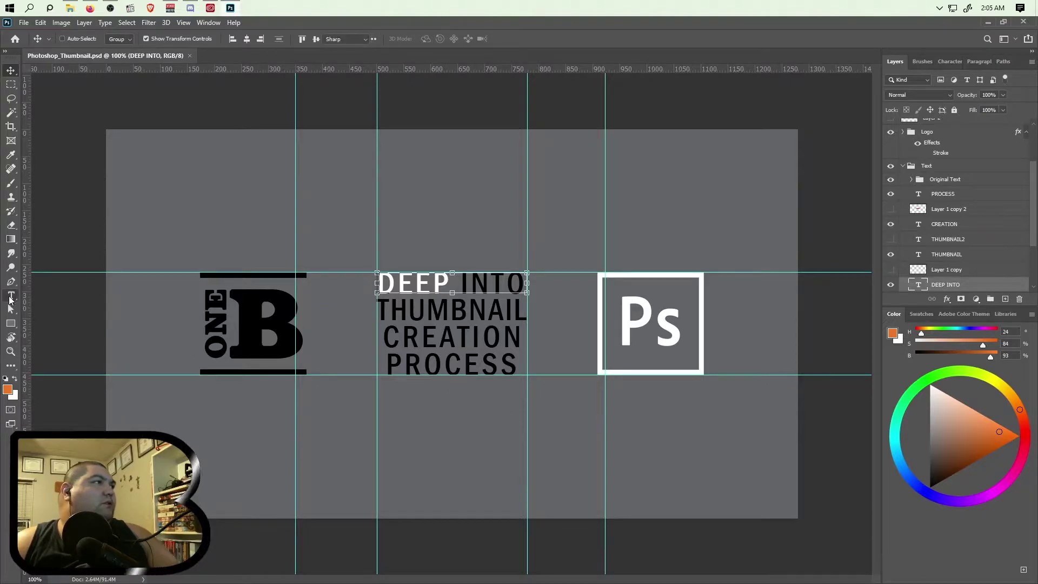
Replace the DEEP INTO text with DEFCON and narrow its text box to fit the word.
double_click(431, 287)
drag(410, 283, 523, 295)
text(F)
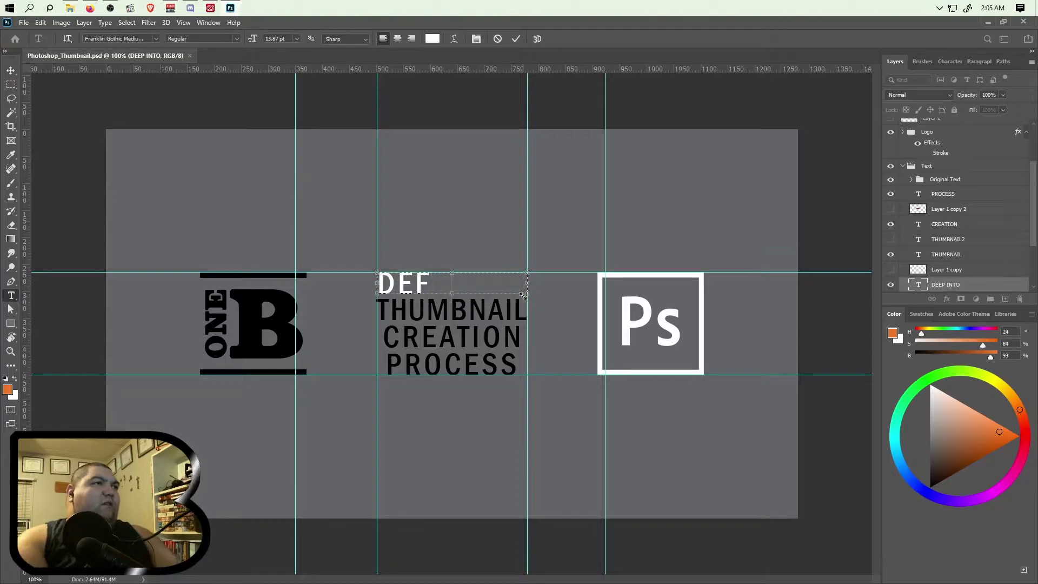
text(CON)
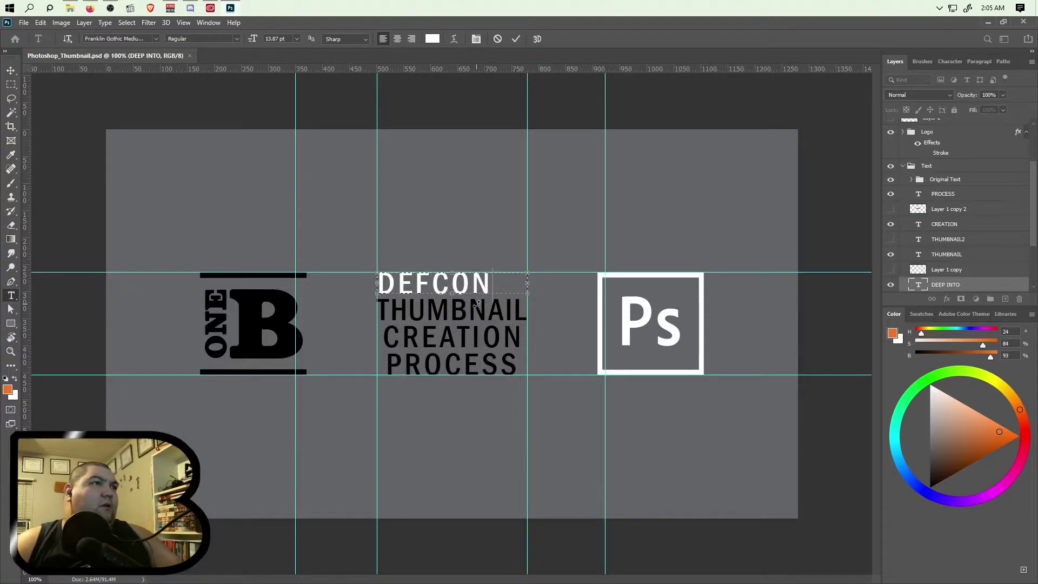
scroll(500, 302, up, 5)
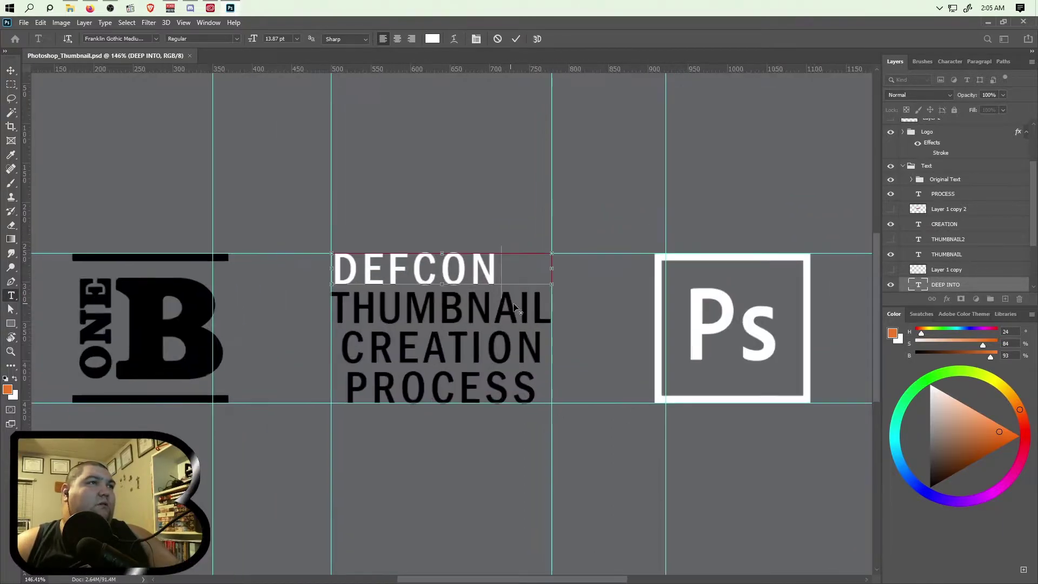
text(♦)
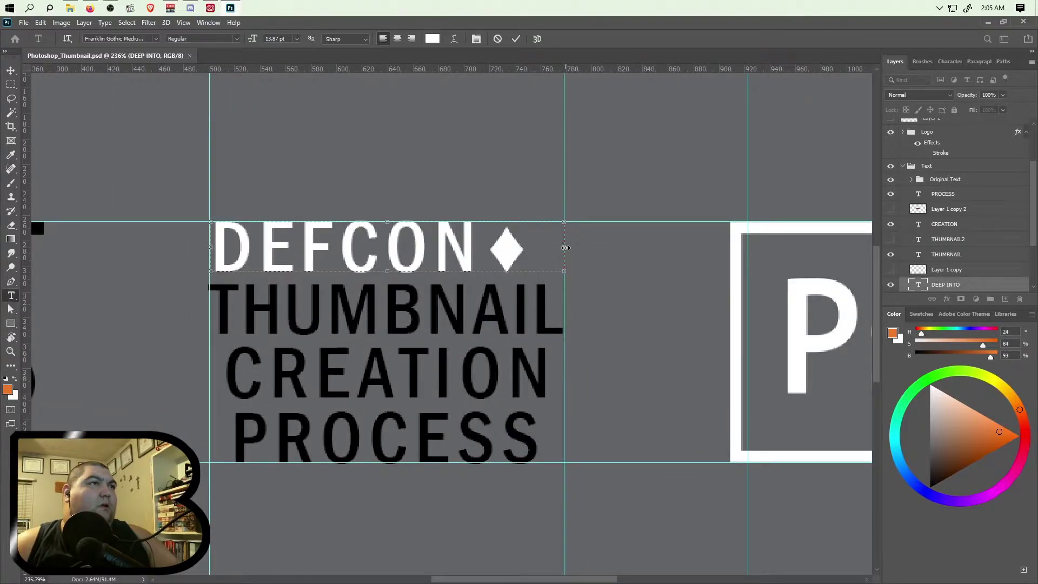
key(BackSpace)
drag(567, 247, 481, 250)
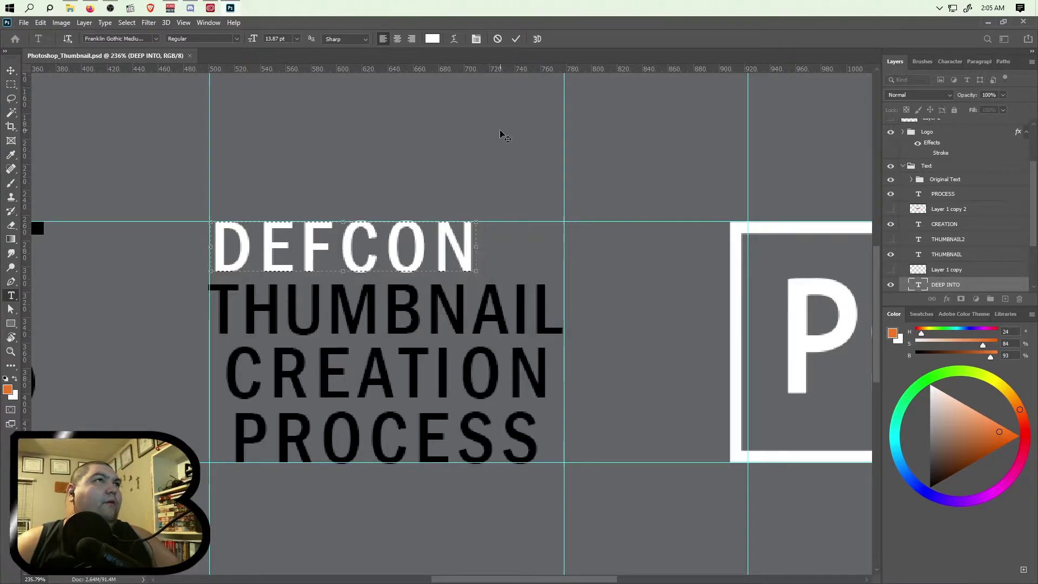
click(454, 92)
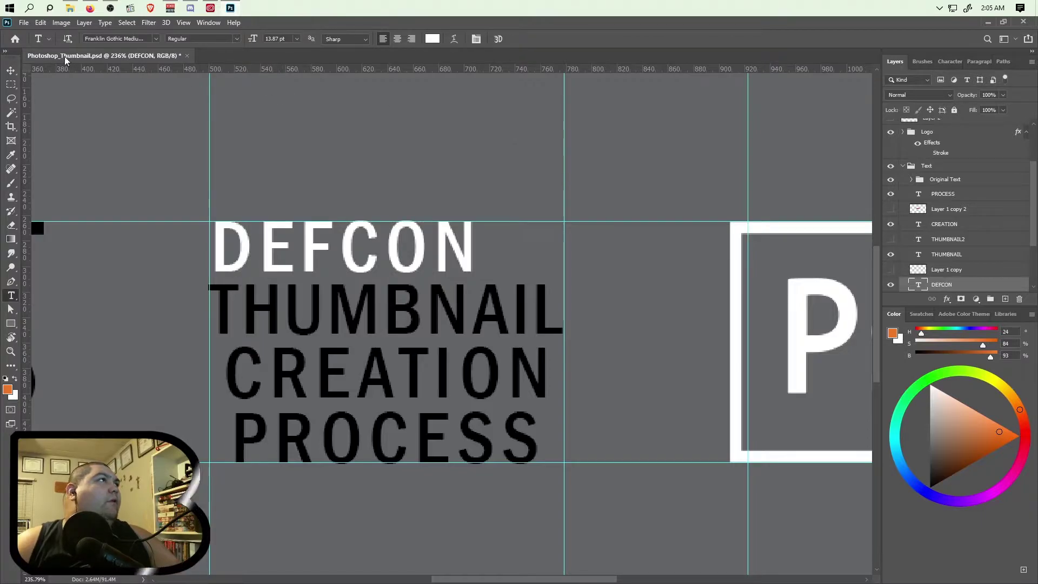
Start saving a copy of the document and create a folder named Defcon Thumbnail Creation inside Creative.
click(24, 23)
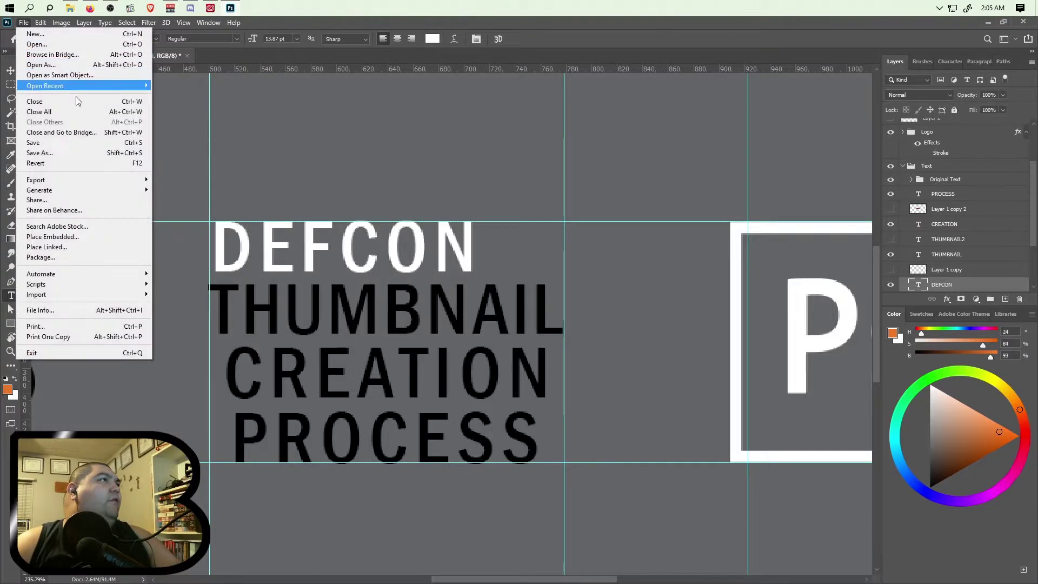
click(98, 152)
click(567, 399)
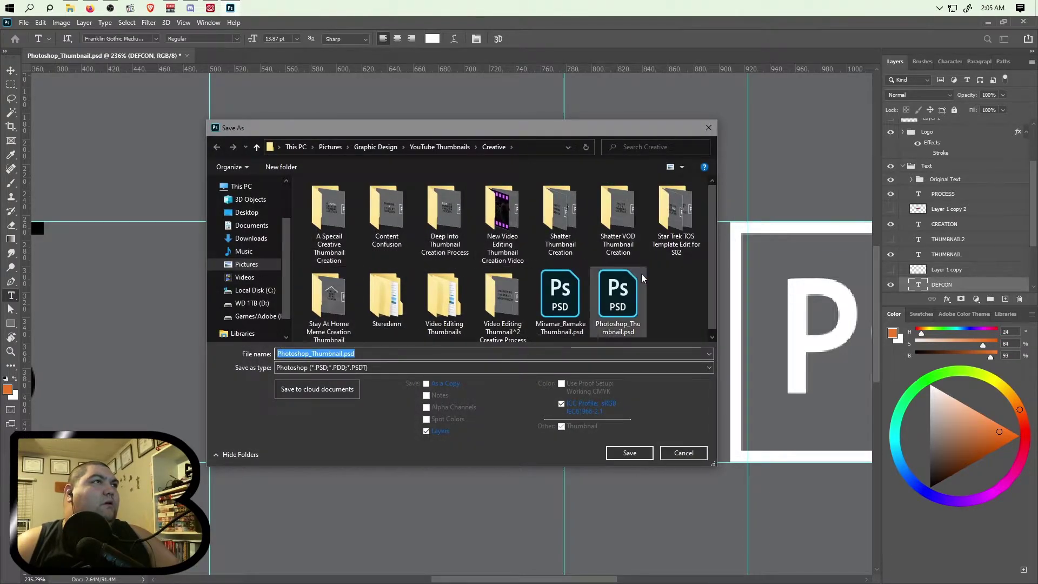
scroll(654, 295, down, 1)
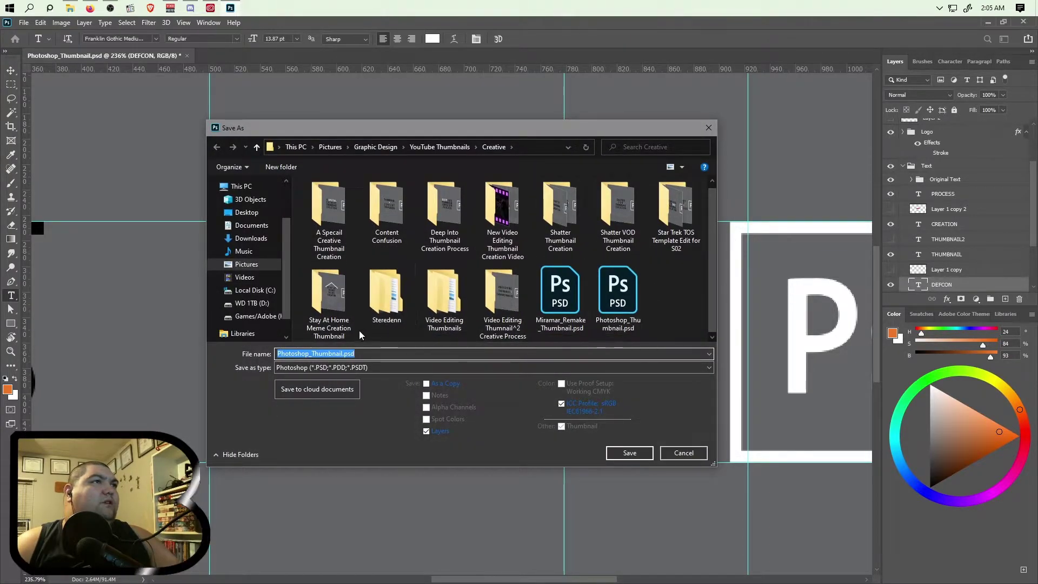
click(281, 167)
text(Defcon Thumn)
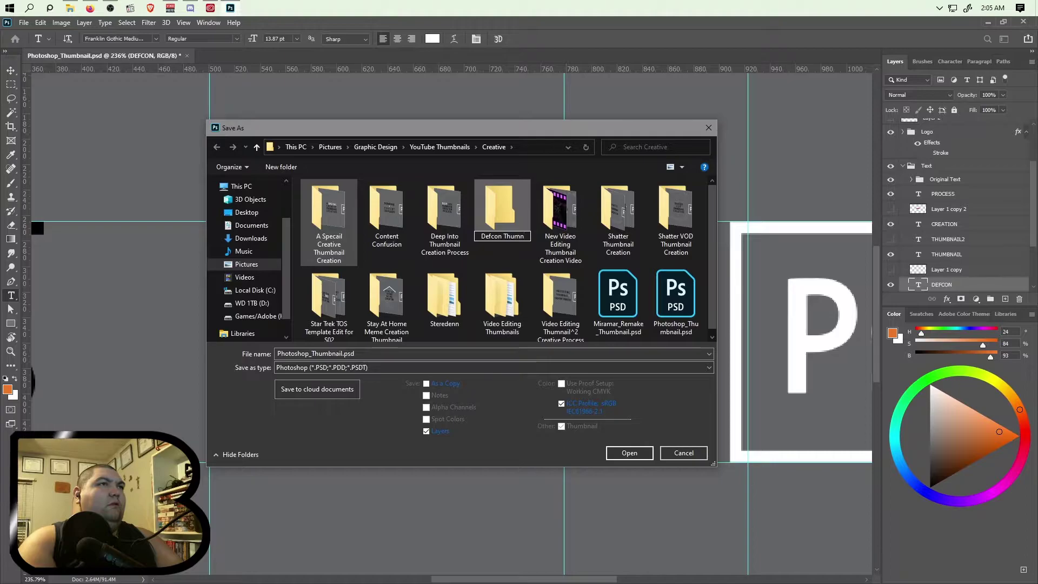
key(BackSpace)
text(bnail Creation)
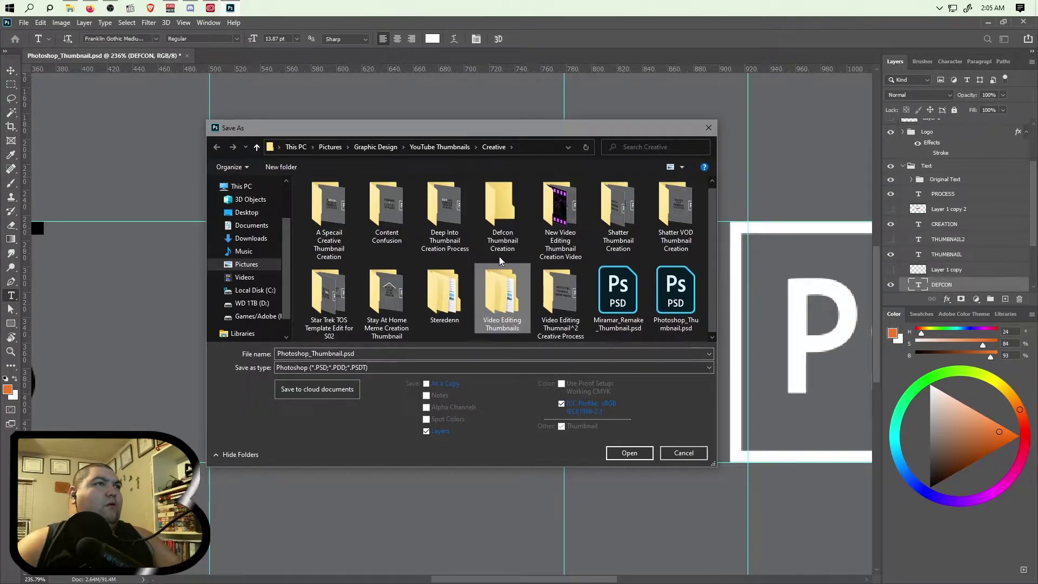
Save the document in the Defcon Thumbnail Creation folder as Defcon Thumbnail Creation-v1.psd.
double_click(489, 237)
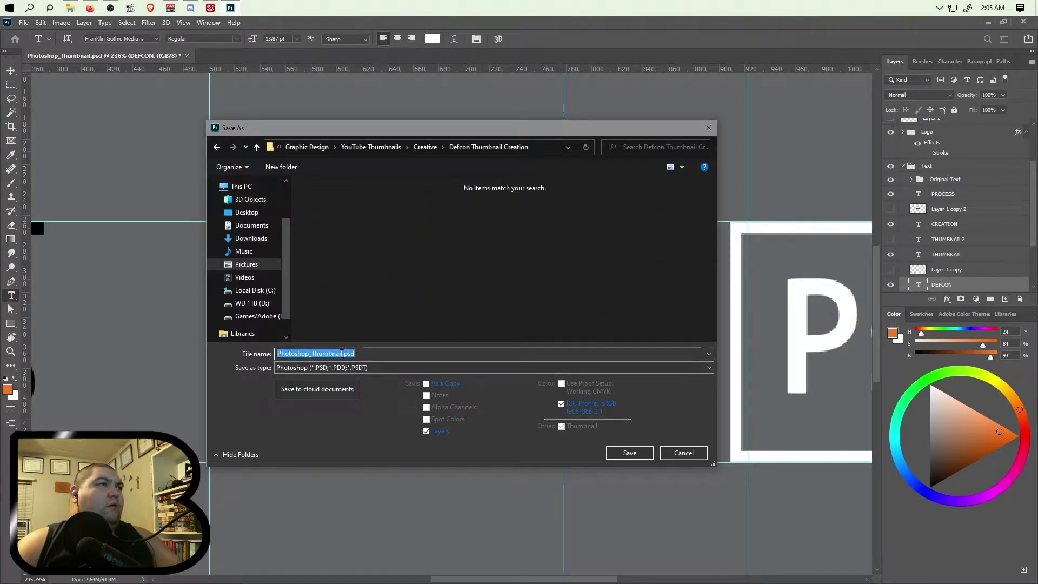
text(Defcon)
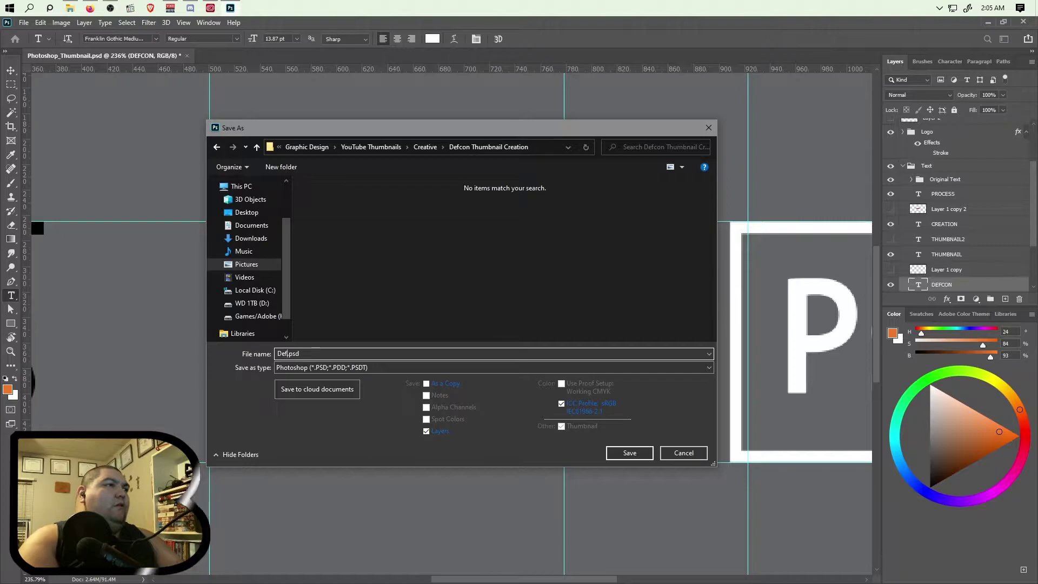
text( Thumbnail Creation)
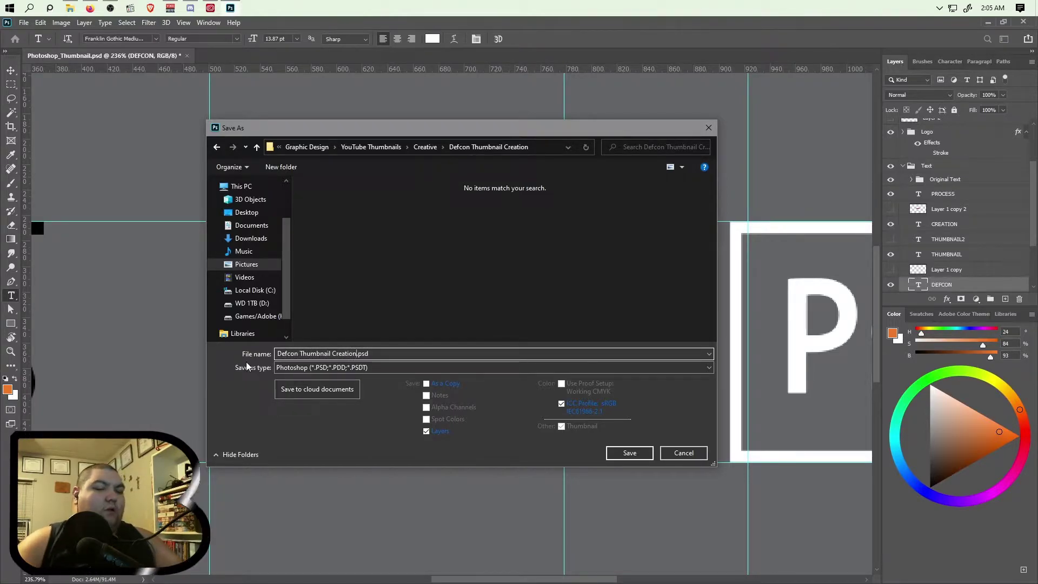
text( v1)
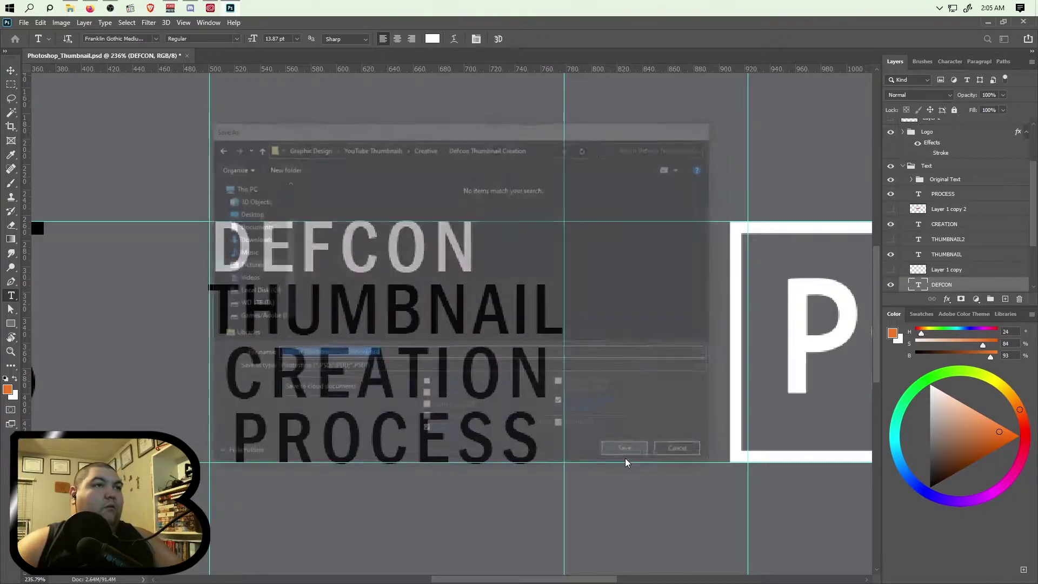
click(507, 180)
click(343, 254)
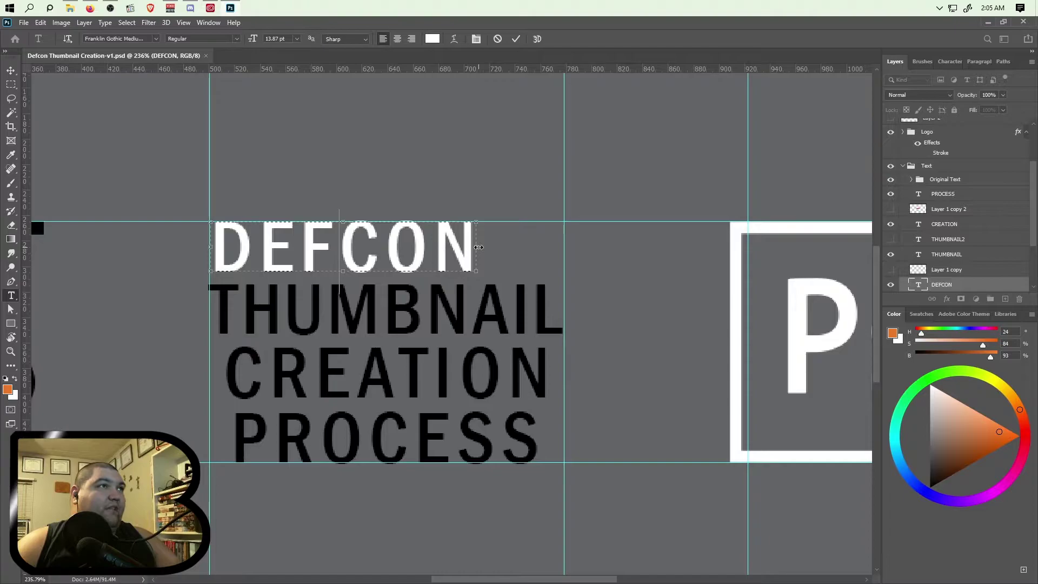
text(v)
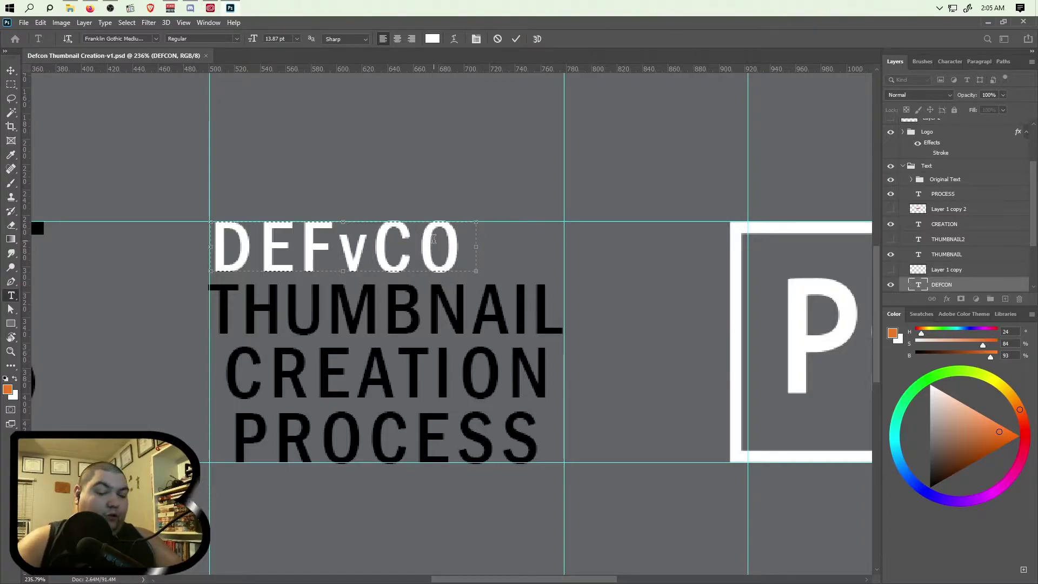
key(Escape)
Center the DEFCON text horizontally above the THUMBNAIL line and save the document.
key(v)
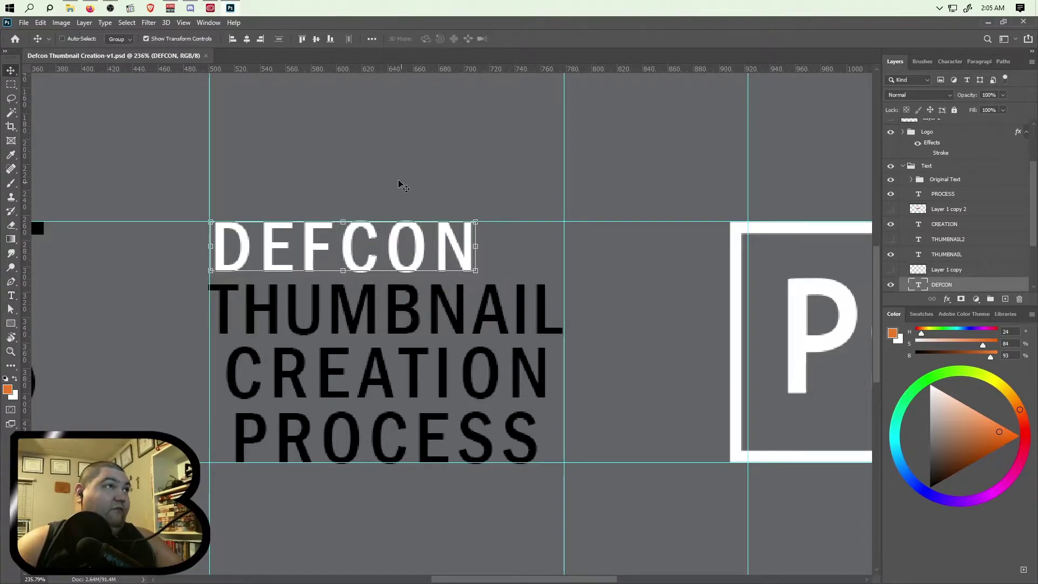
click(246, 38)
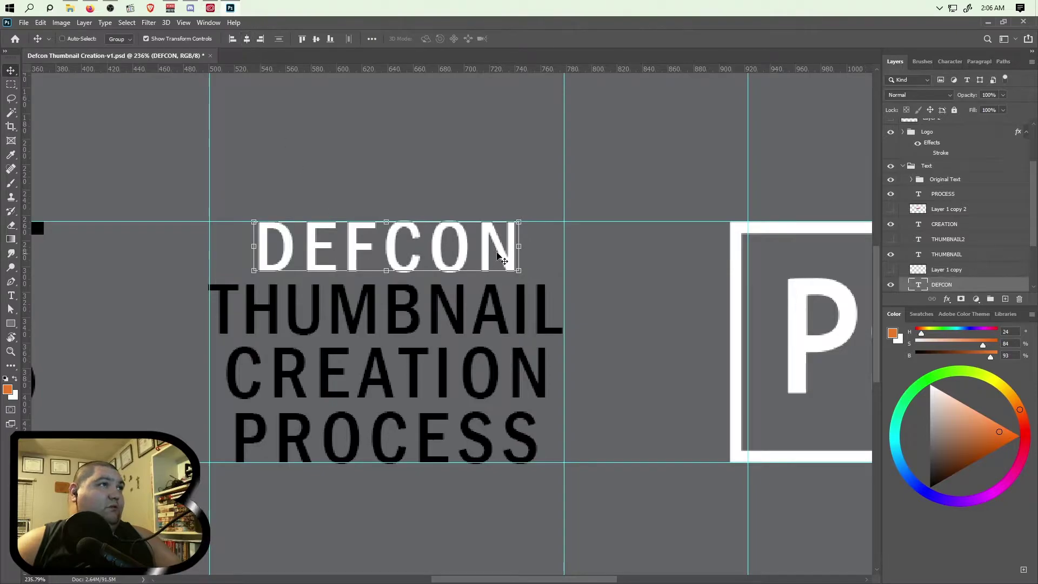
scroll(356, 297, down, 1)
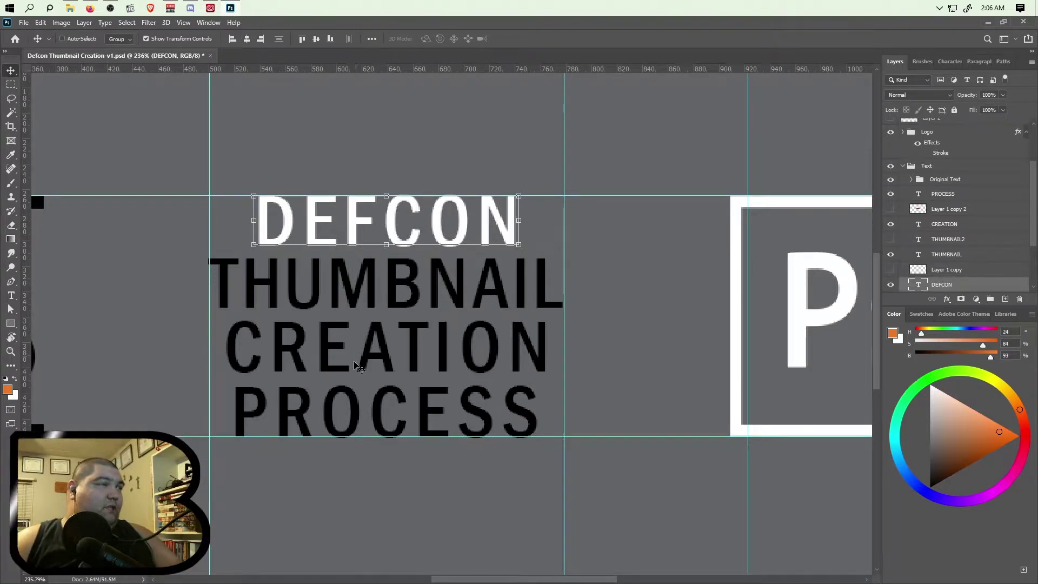
scroll(352, 340, down, 4)
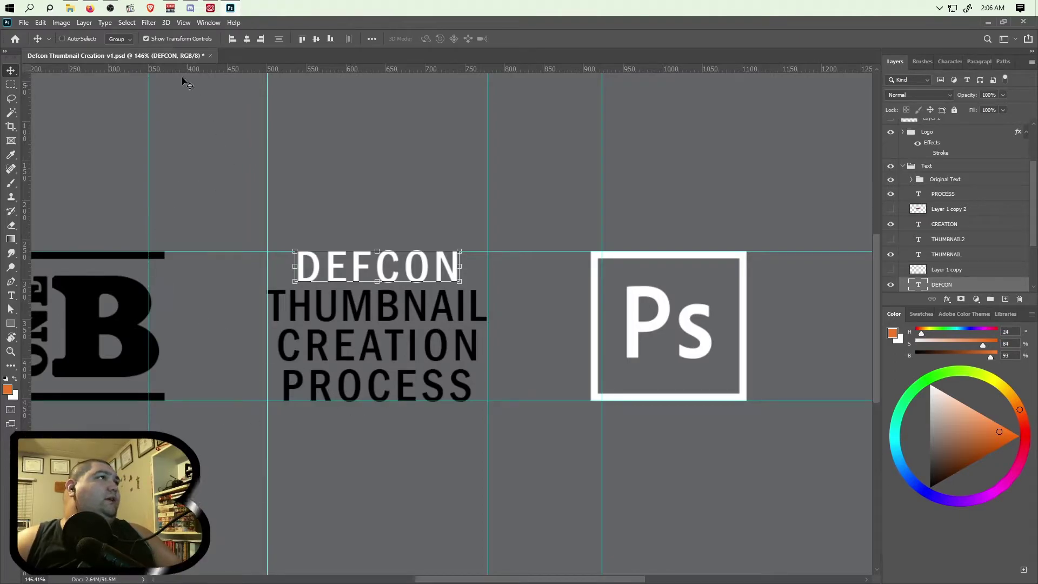
key(ctrl+s)
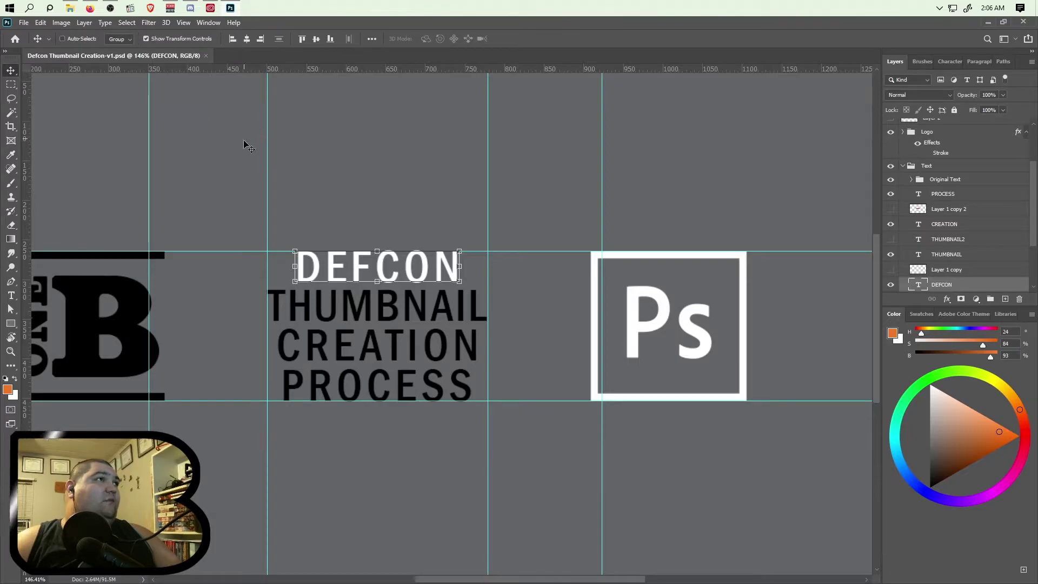
scroll(277, 214, down, 2)
scroll(453, 275, up, 1)
scroll(454, 273, down, 1)
scroll(453, 275, down, 1)
scroll(454, 276, up, 1)
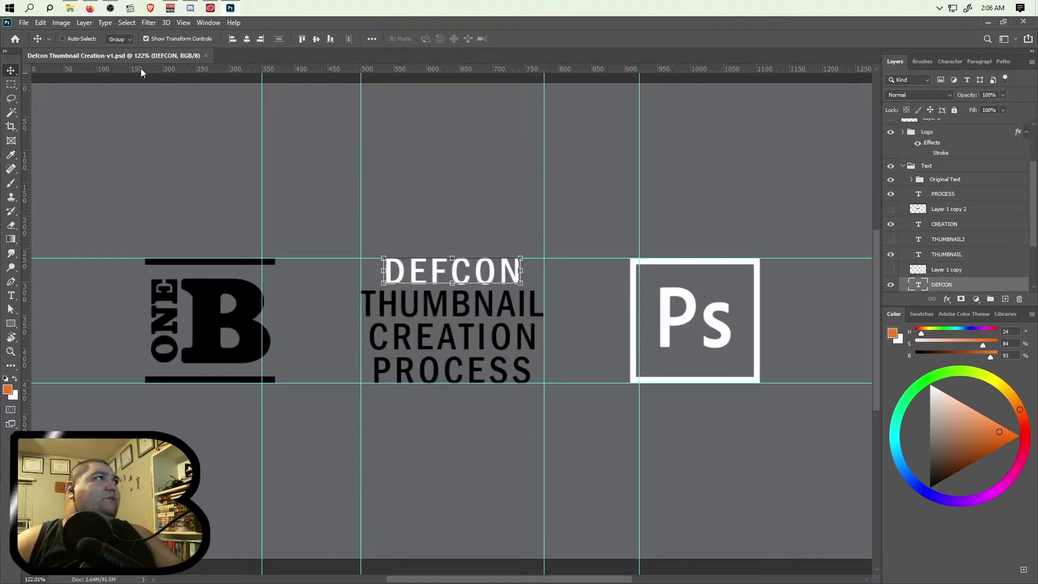
Switch to File Explorer and select Defcon-Thumbnail-Tutorial.png in YouTube Thumbnails > Backlog Gaming > Defcon.
click(69, 8)
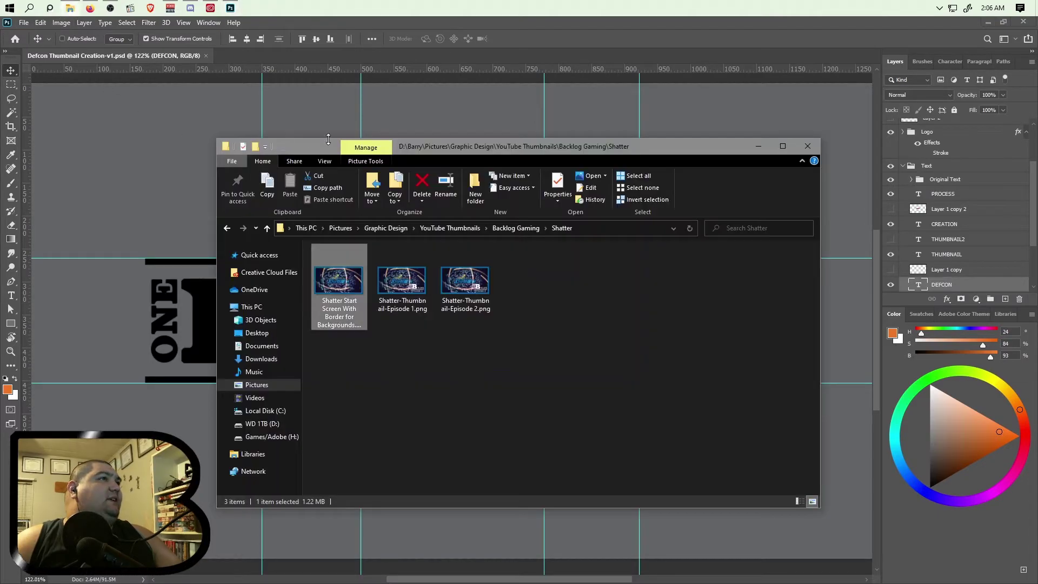
click(378, 228)
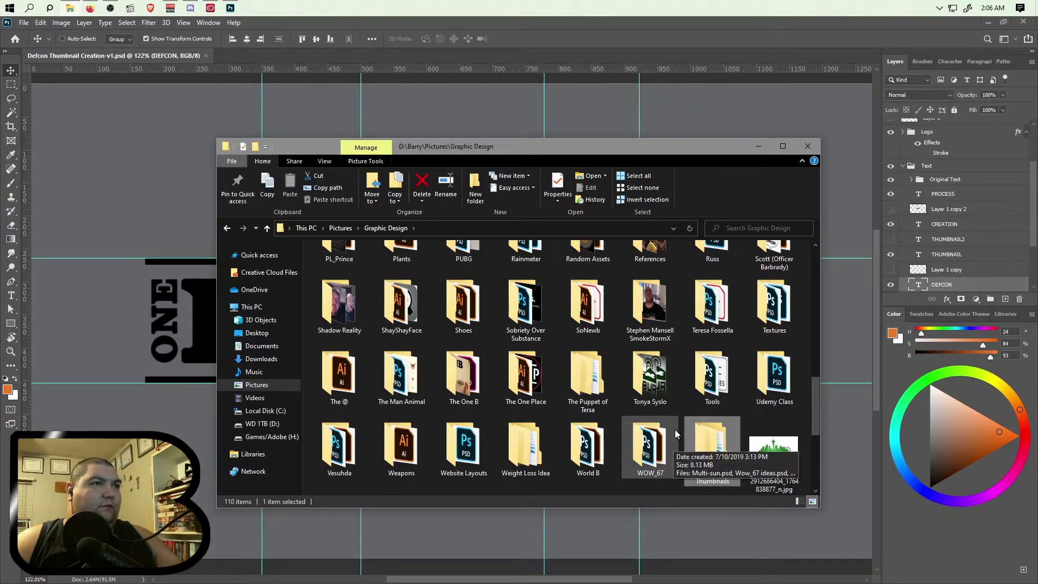
double_click(713, 448)
double_click(346, 277)
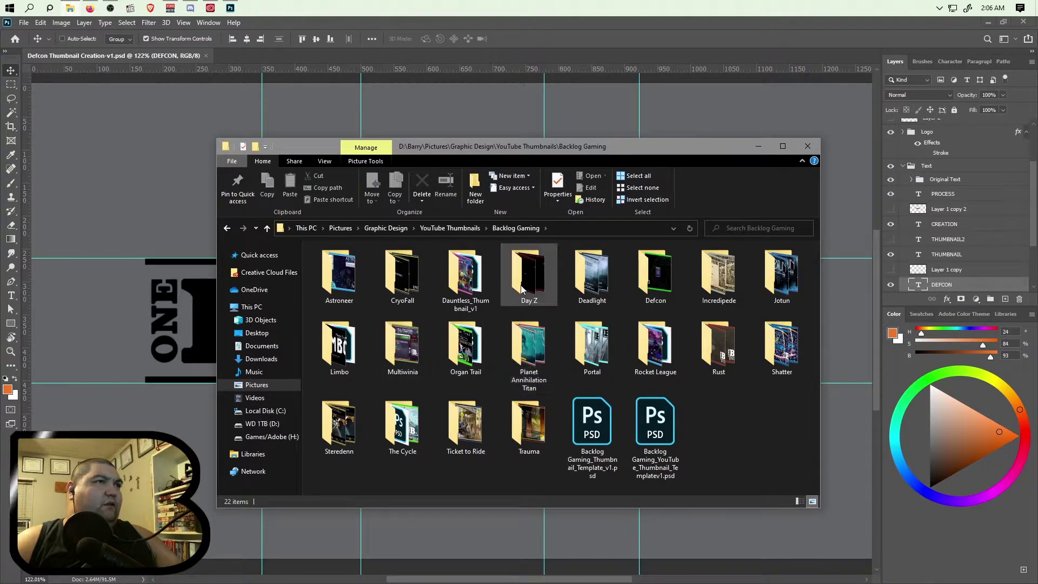
click(655, 288)
double_click(655, 289)
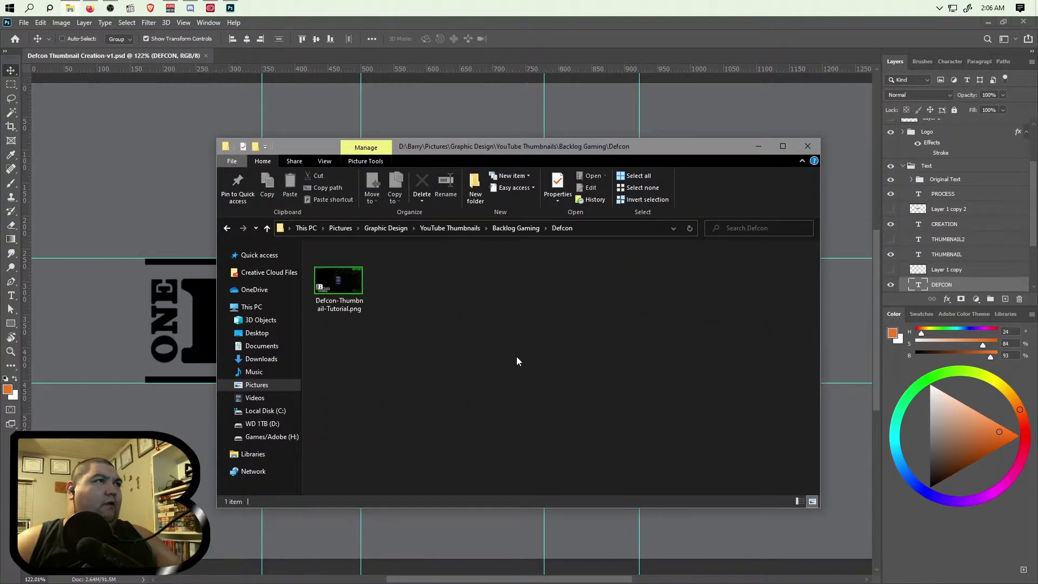
click(341, 293)
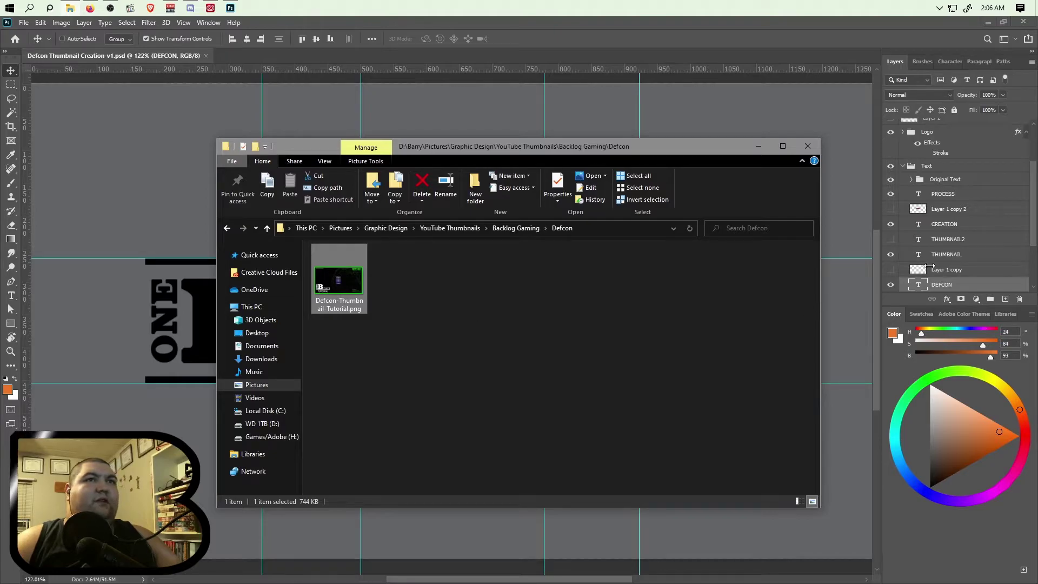
Place Defcon-Thumbnail-Tutorial.png above the Shatter Start Screen layer in the Background group and select the placed layer.
scroll(963, 251, down, 3)
click(959, 286)
click(959, 286)
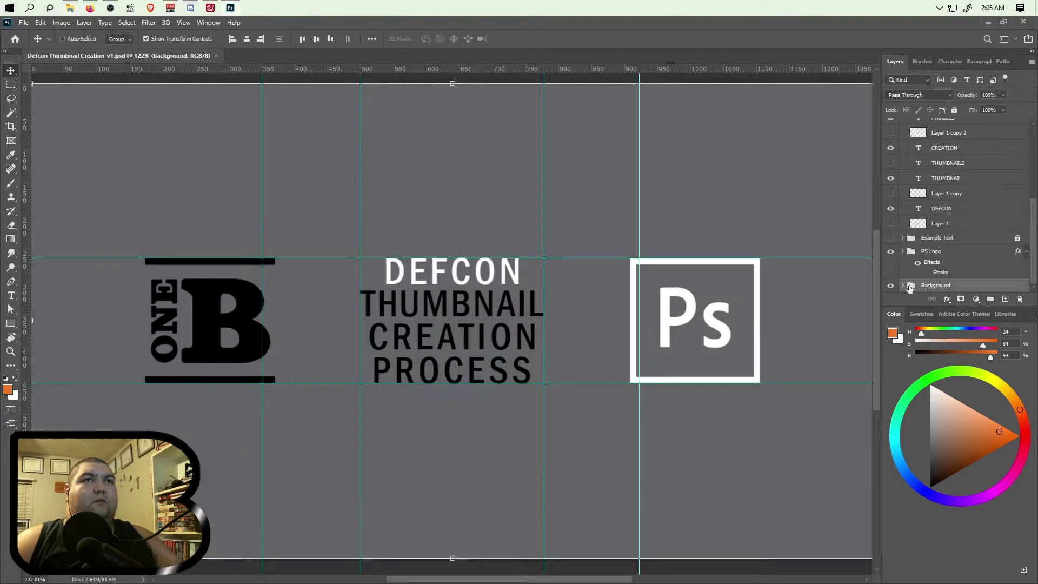
click(902, 285)
click(965, 251)
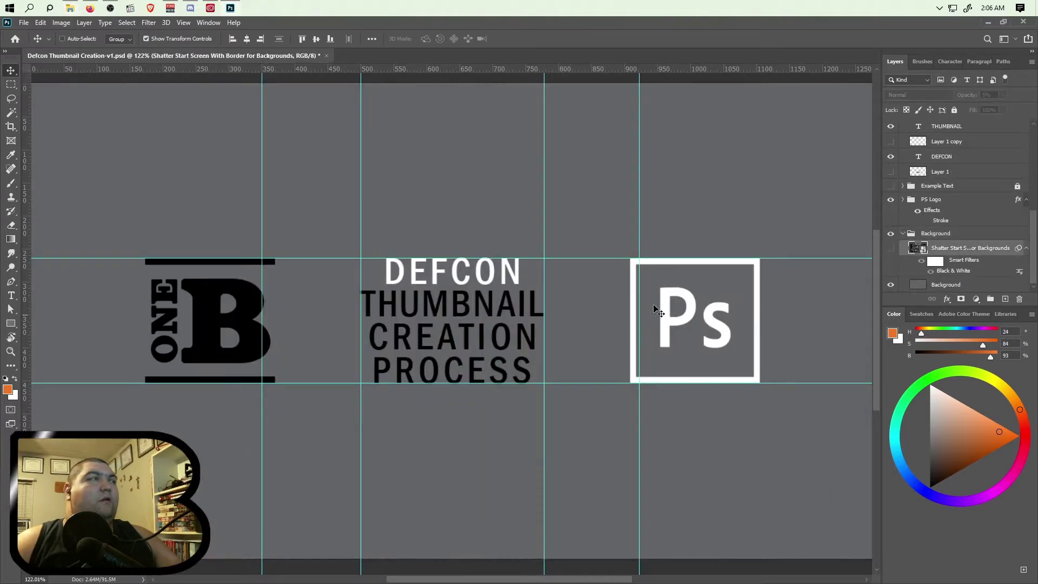
click(70, 7)
drag(337, 279, 250, 248)
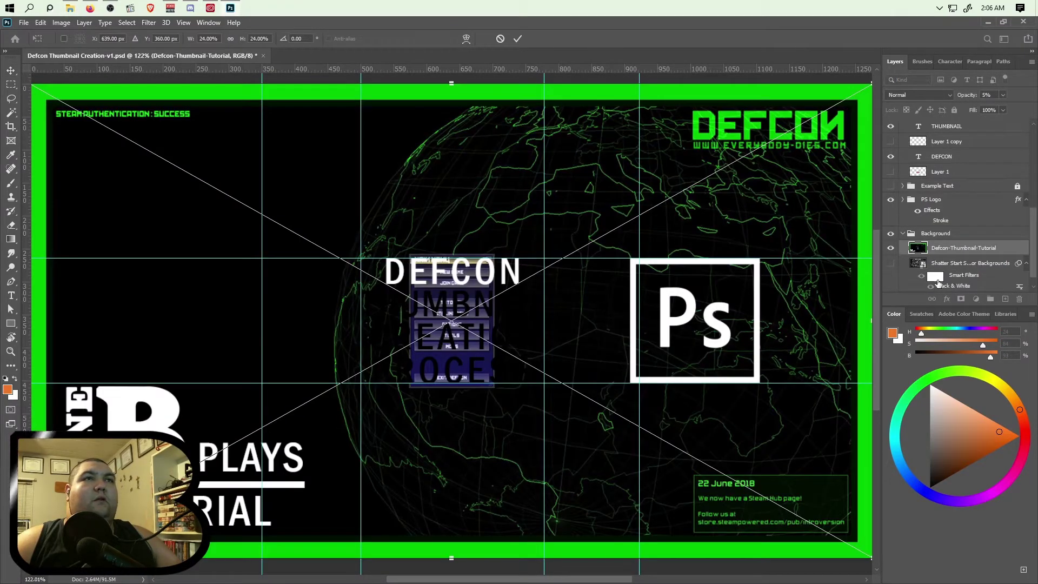
click(961, 263)
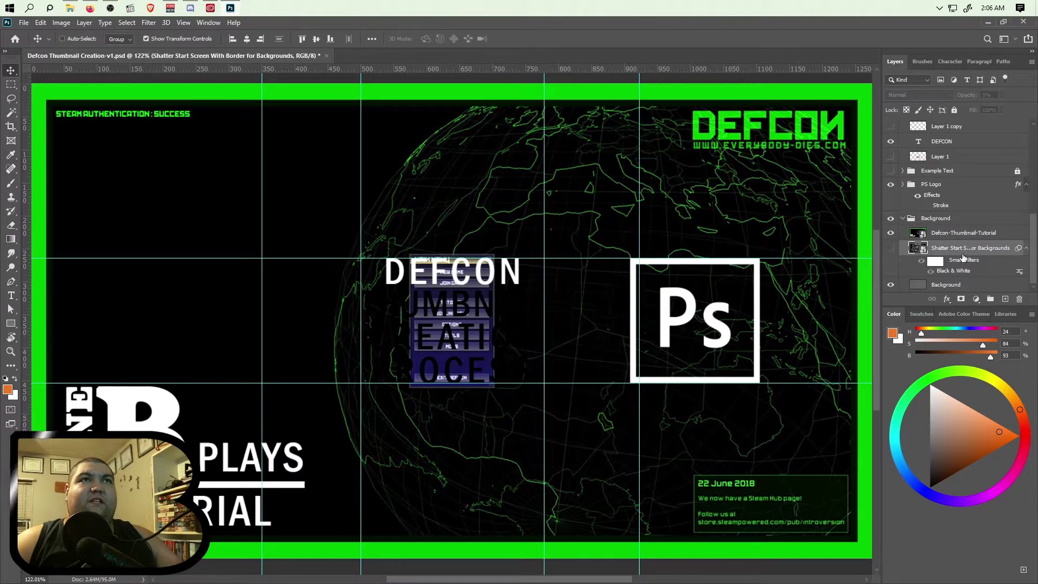
click(956, 233)
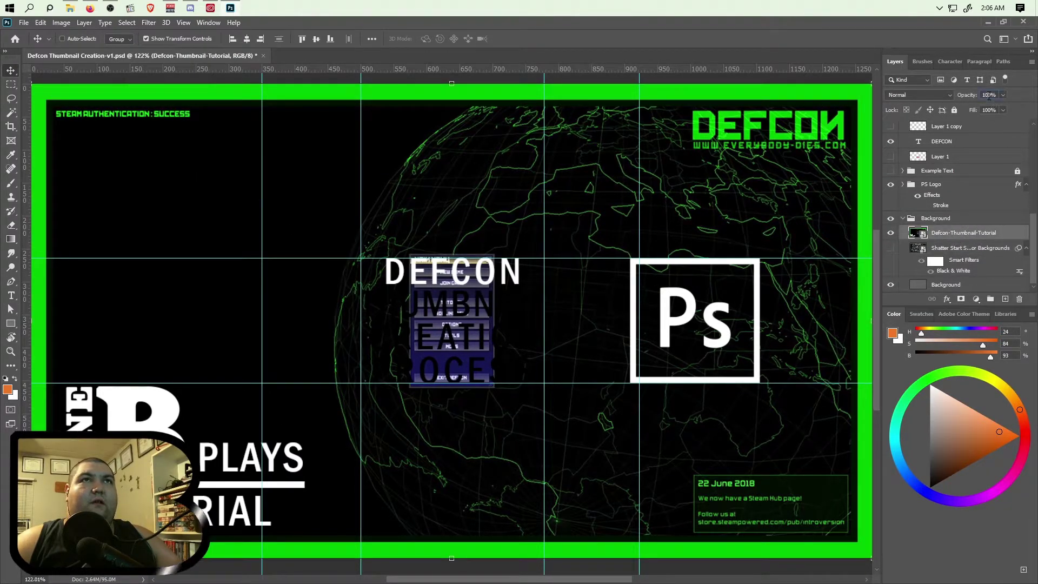
Set the Defcon-Thumbnail-Tutorial layer's opacity to 5% and copy the Shatter Start Screen layer's Black & White smart filter onto it.
click(989, 96)
text(5)
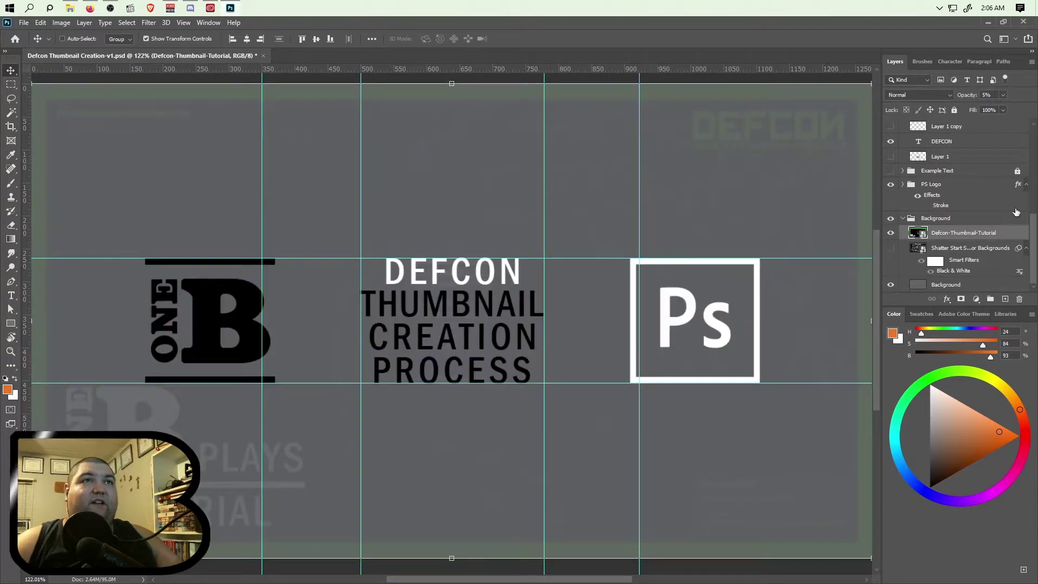
click(962, 263)
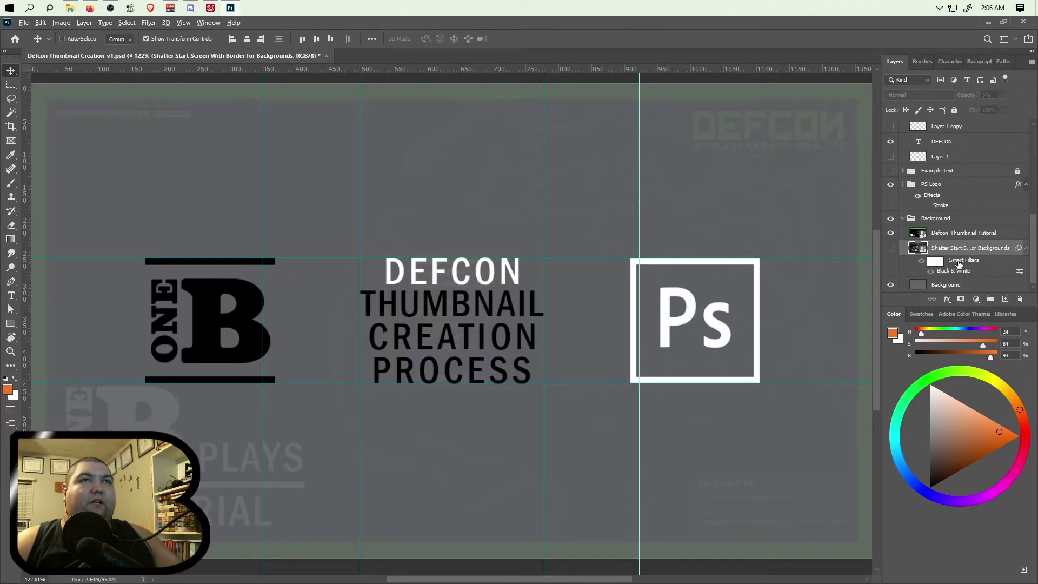
drag(957, 232, 956, 233)
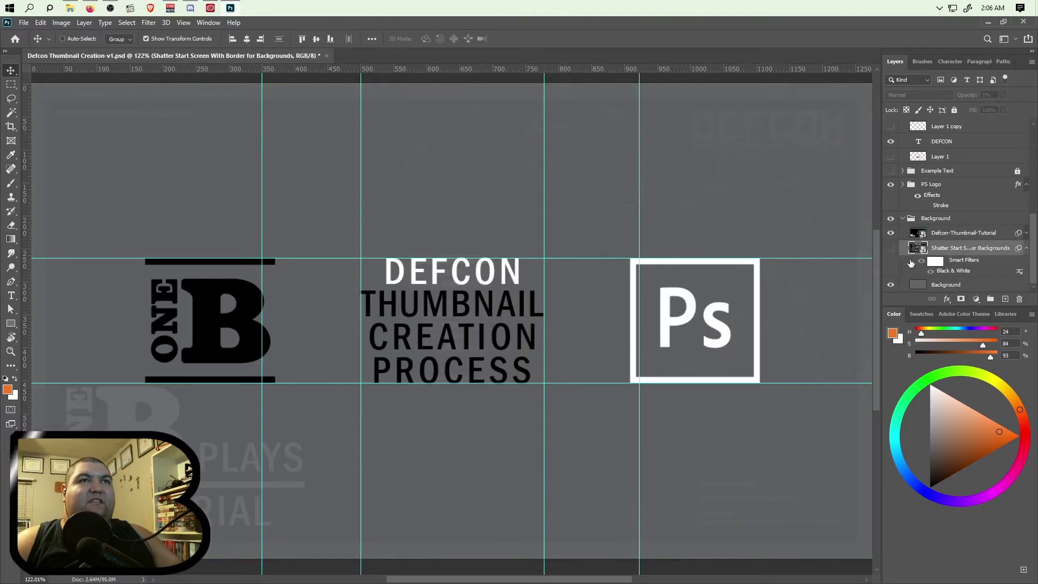
Delete the Shatter Start Screen and Defcon-Thumbnail-Tutorial layers from the Background group.
click(1019, 299)
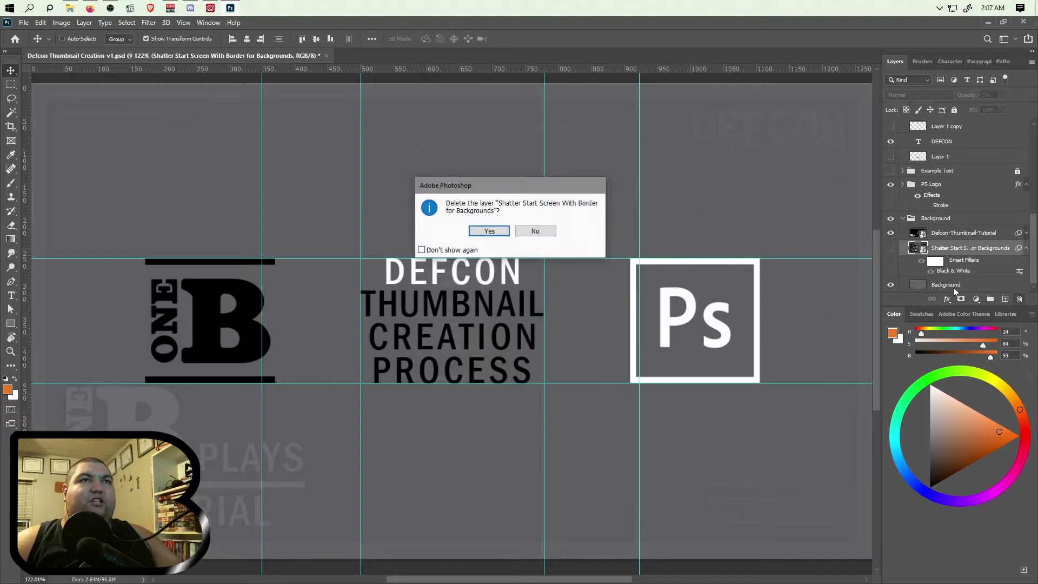
key(Return)
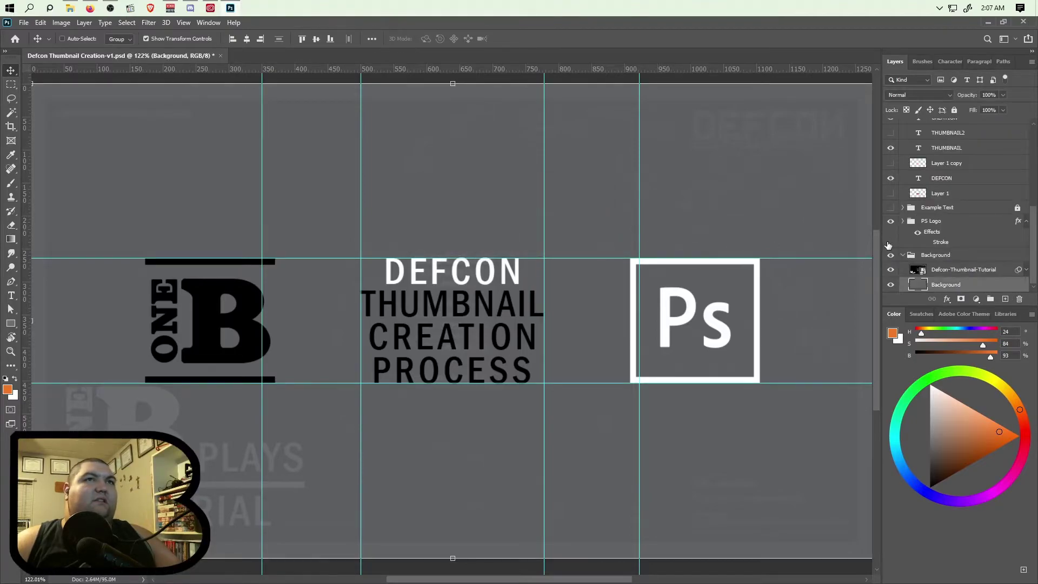
click(951, 269)
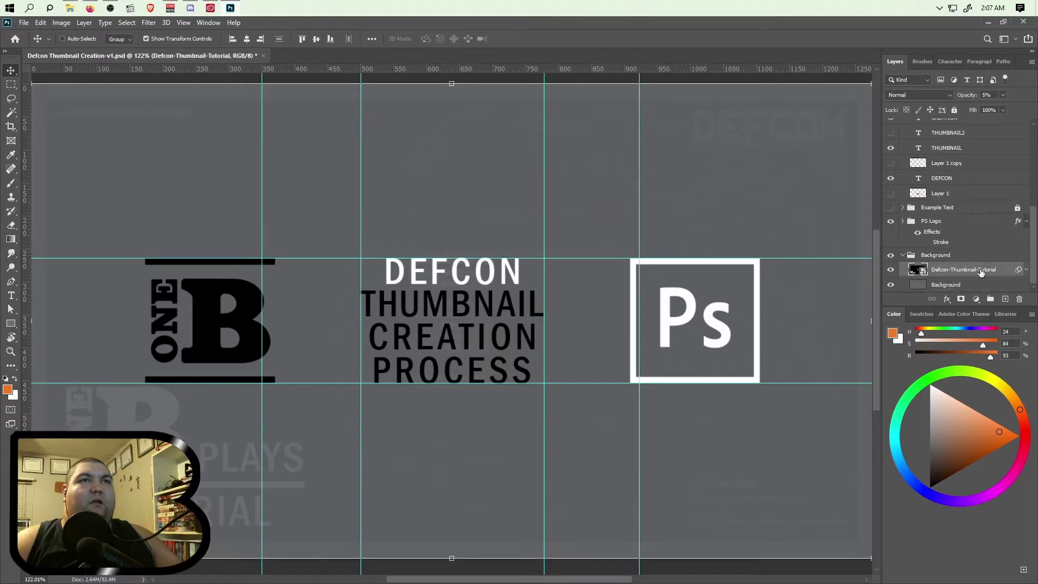
click(1025, 270)
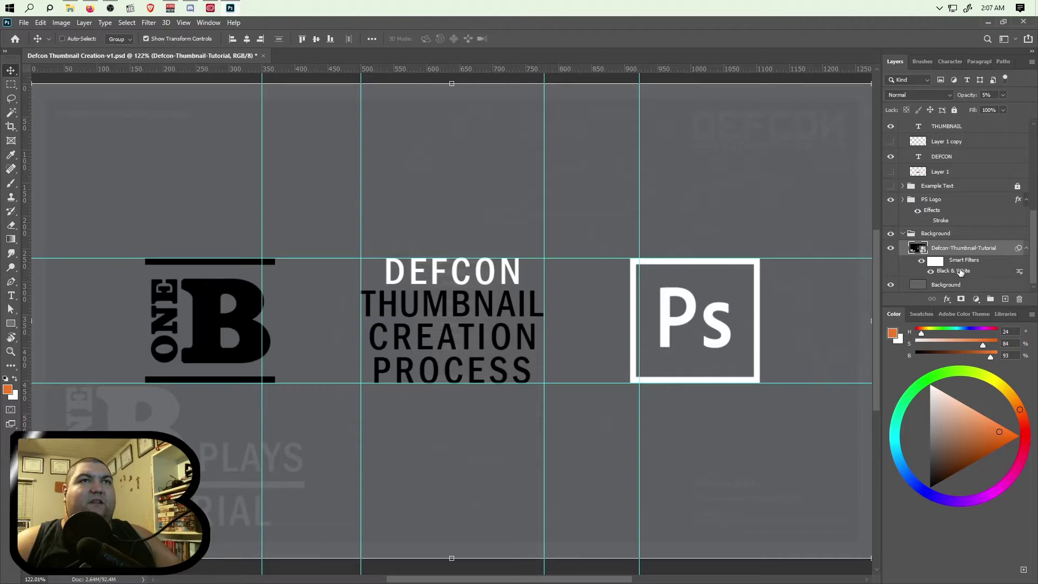
click(1025, 248)
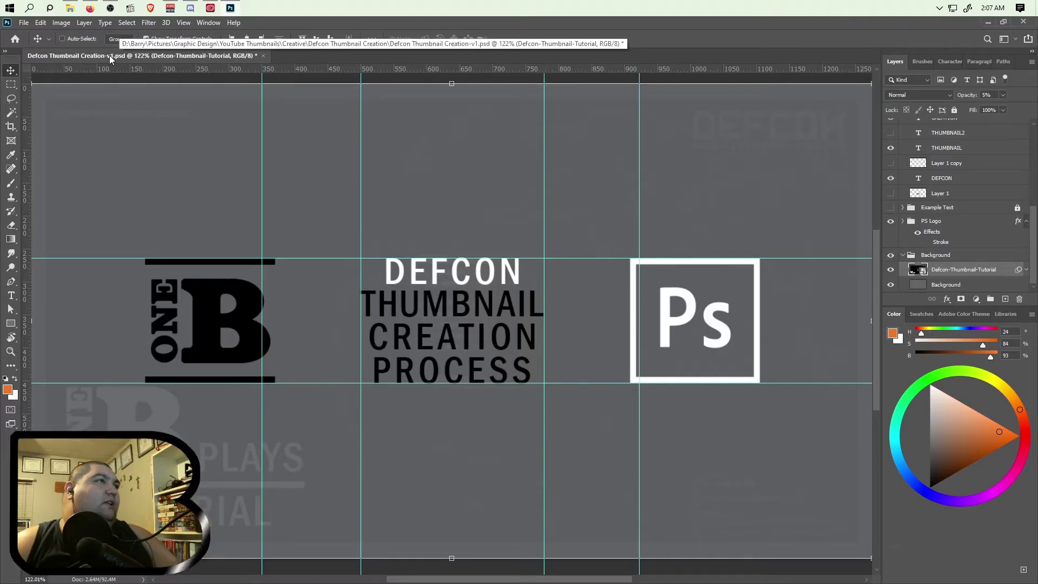
click(24, 23)
click(271, 23)
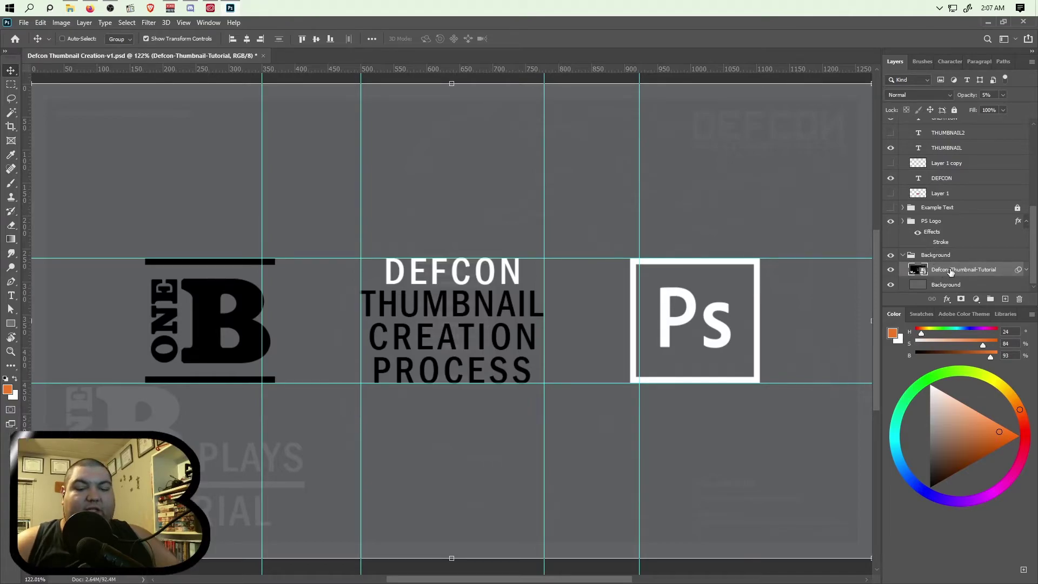
key(Delete)
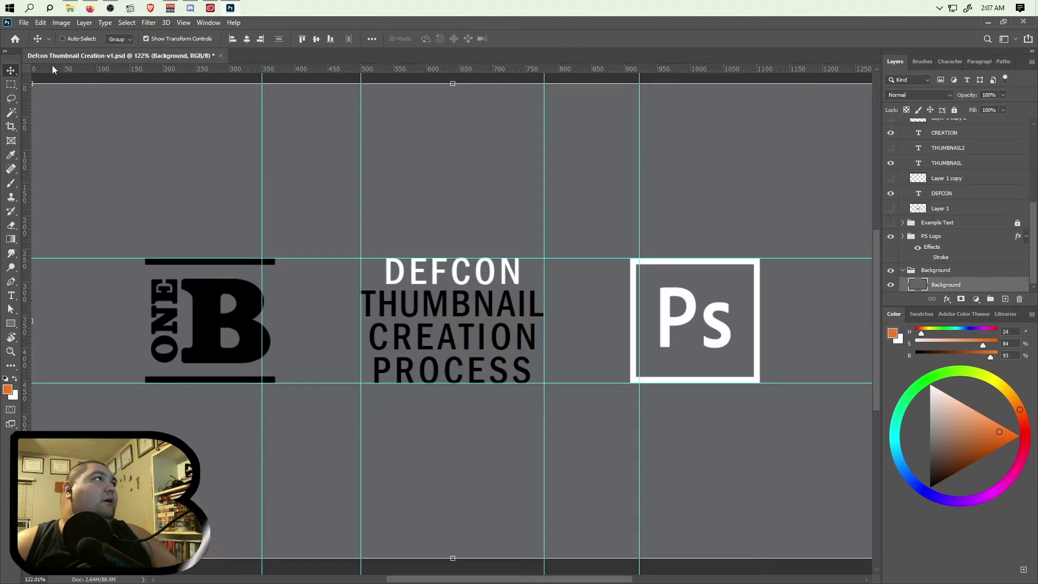
Switch to File Explorer and open the Gaming Start Screens folder in Pictures.
click(71, 8)
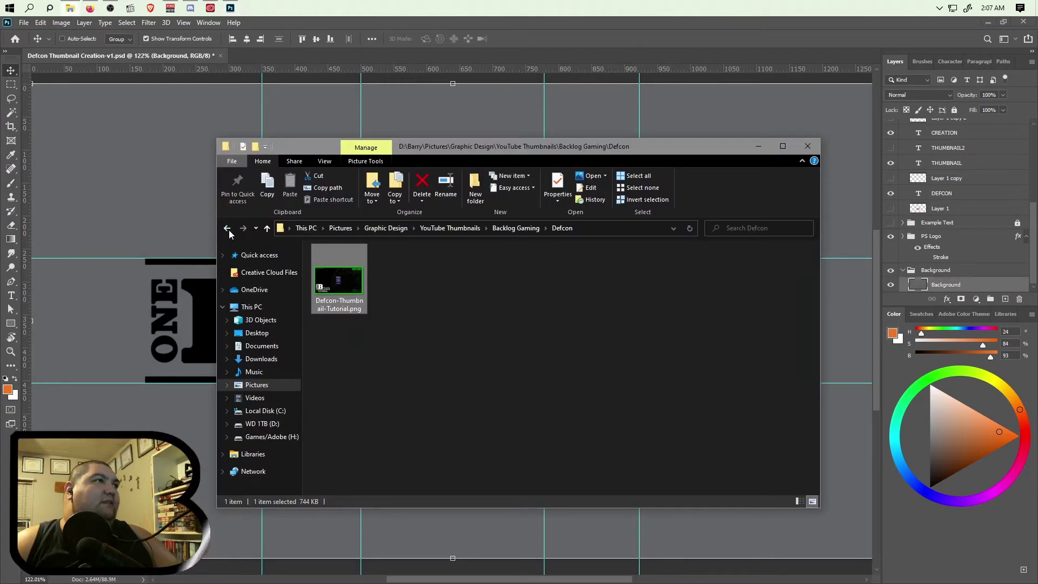
key(alt+Left)
double_click(667, 287)
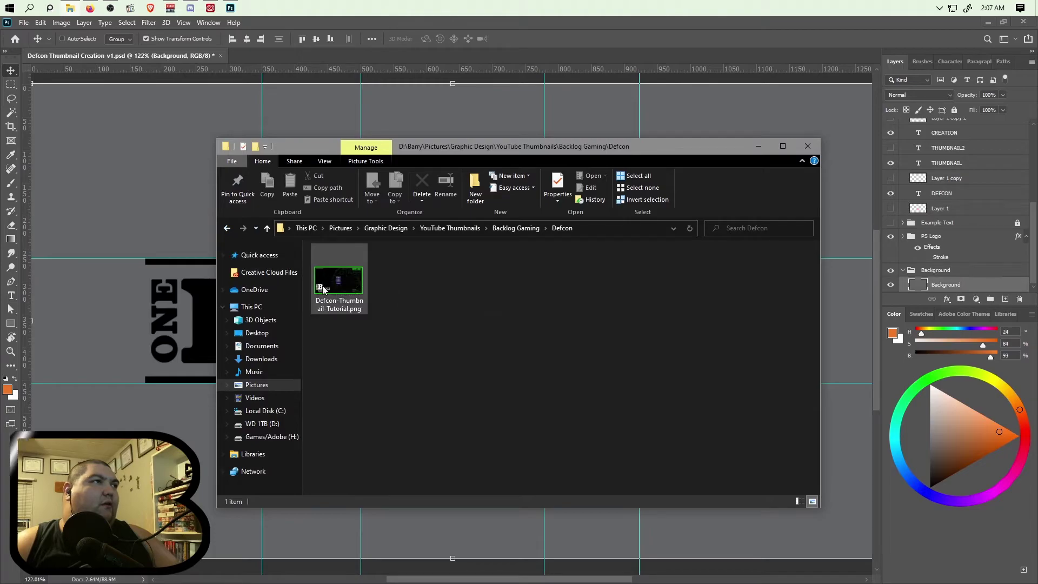
key(alt+Up)
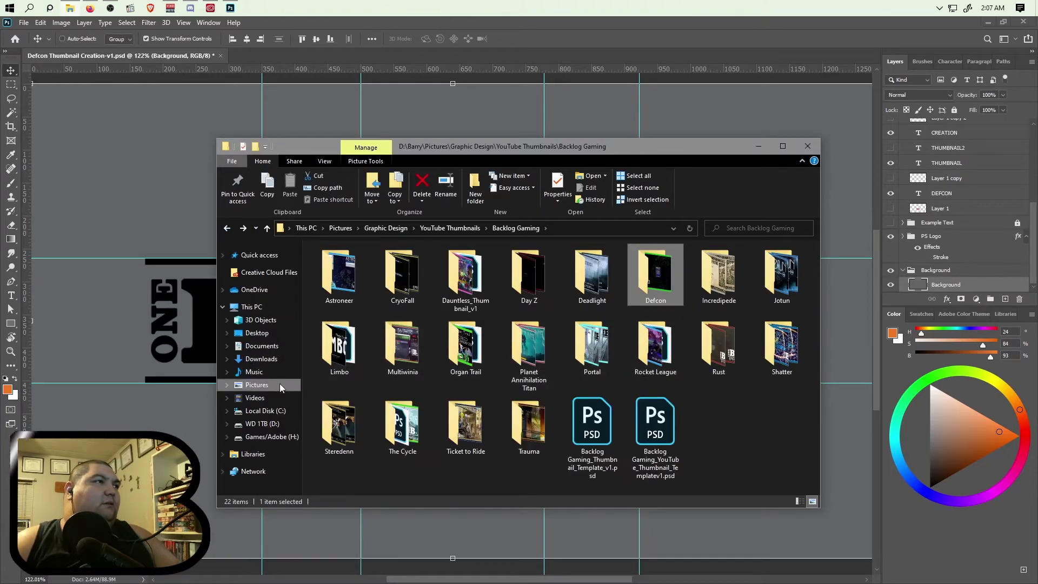
click(257, 384)
double_click(656, 374)
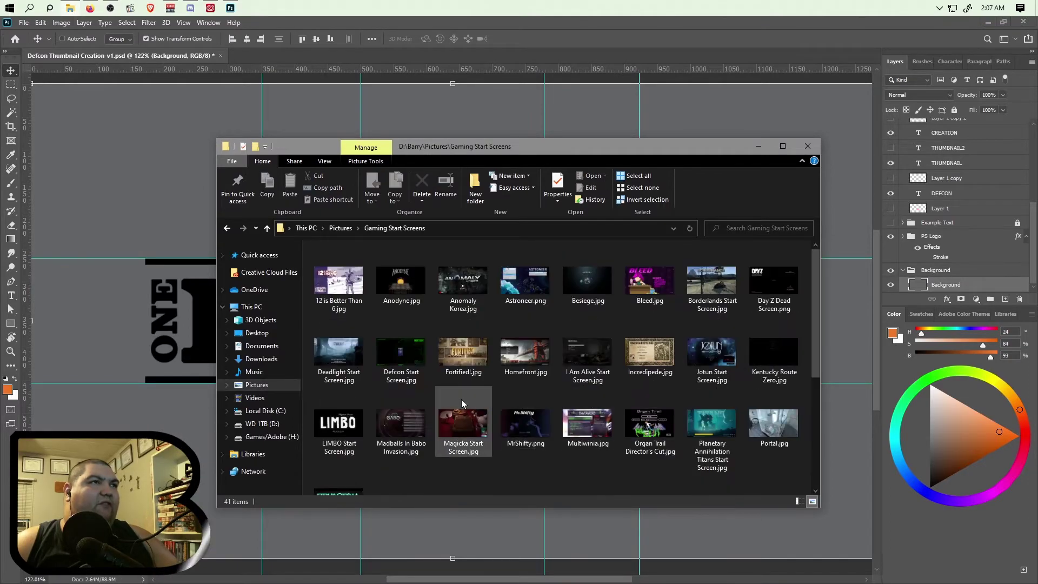
scroll(579, 372, down, 3)
scroll(502, 344, up, 3)
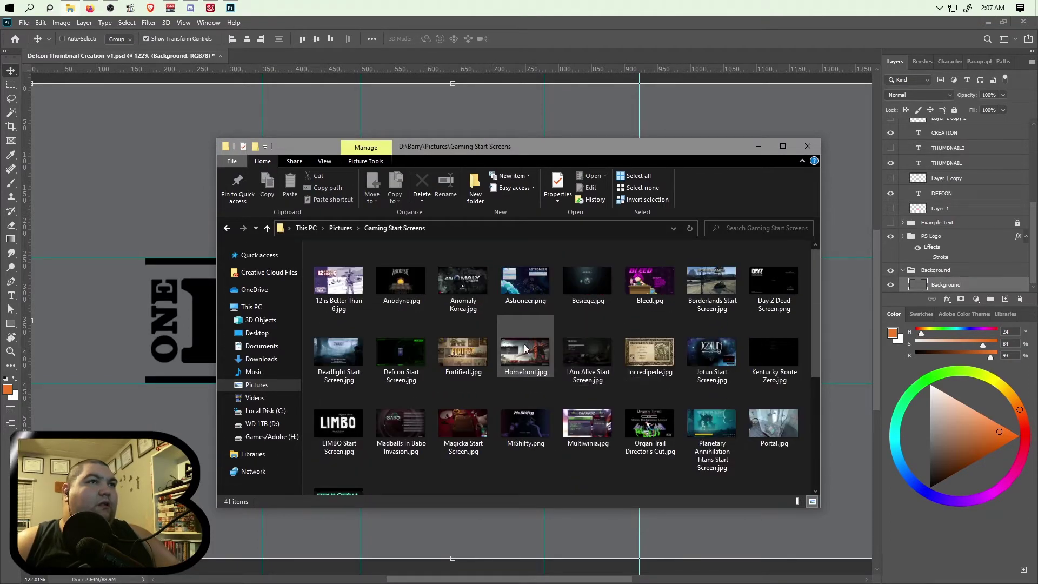
Place Defcon Start Screen.jpg above the Background layer in the Background group and set its opacity to 5%.
click(161, 200)
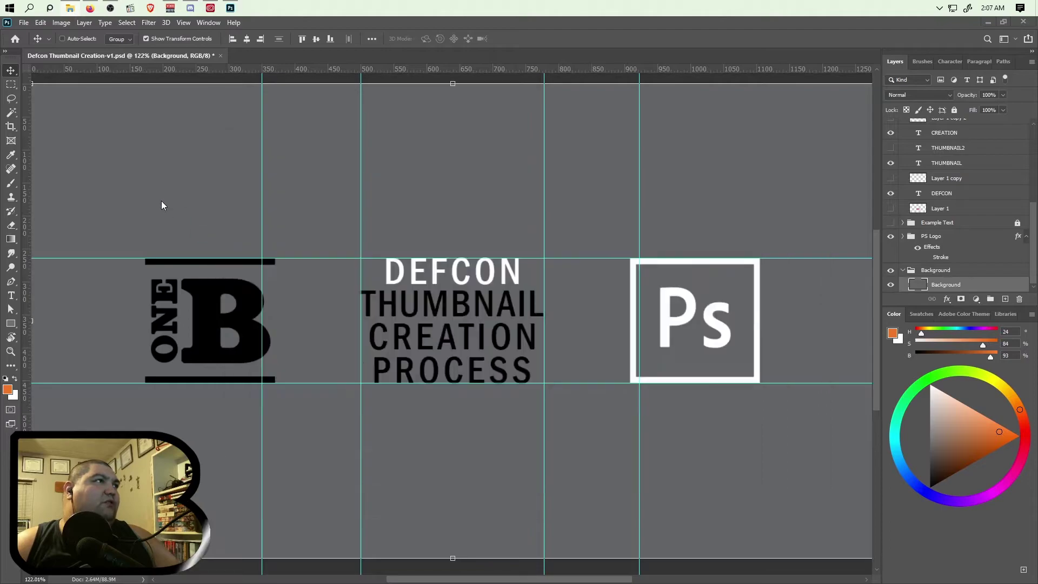
drag(161, 200, 162, 201)
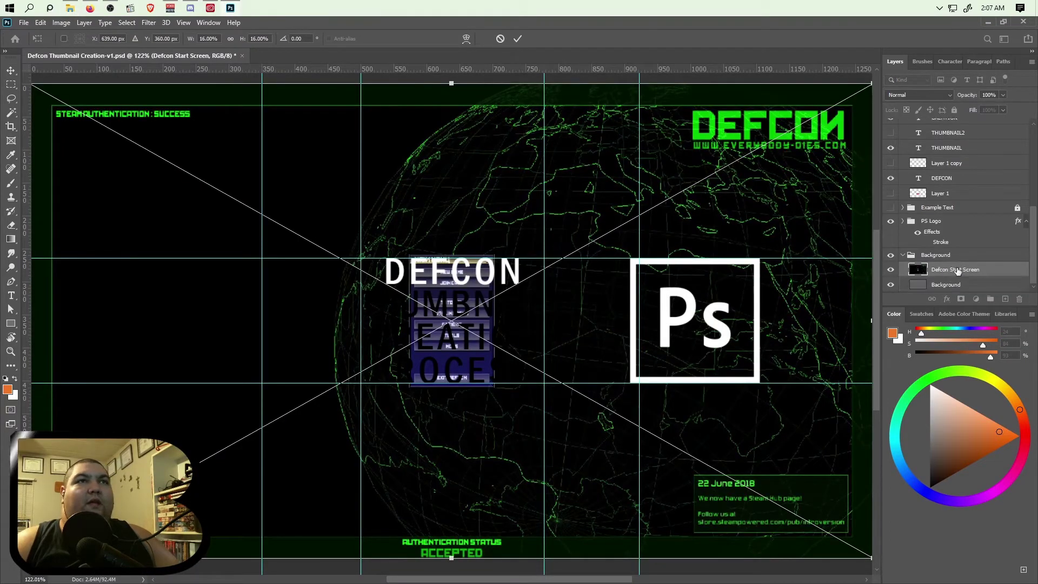
key(Return)
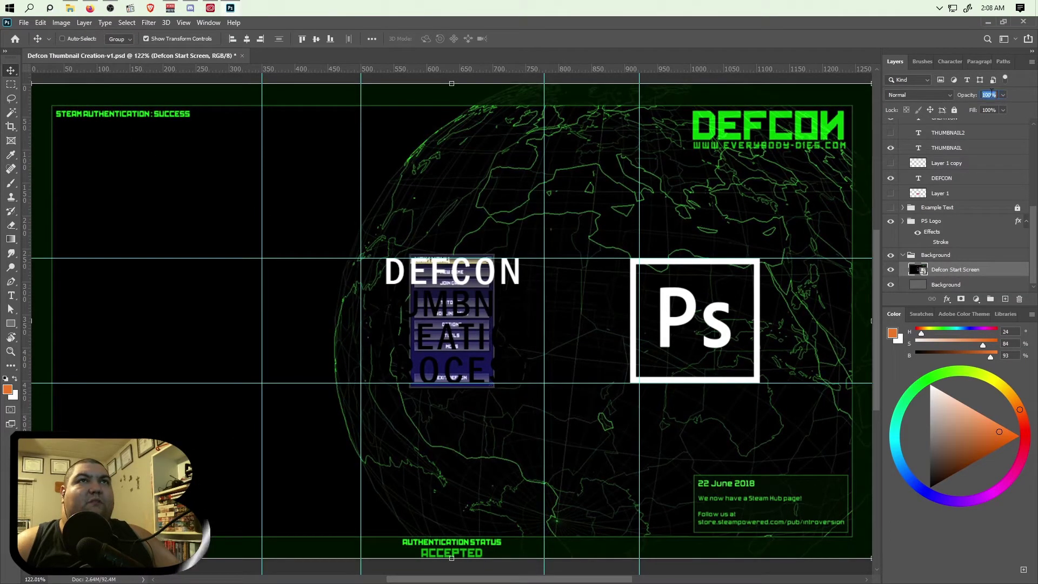
text(5)
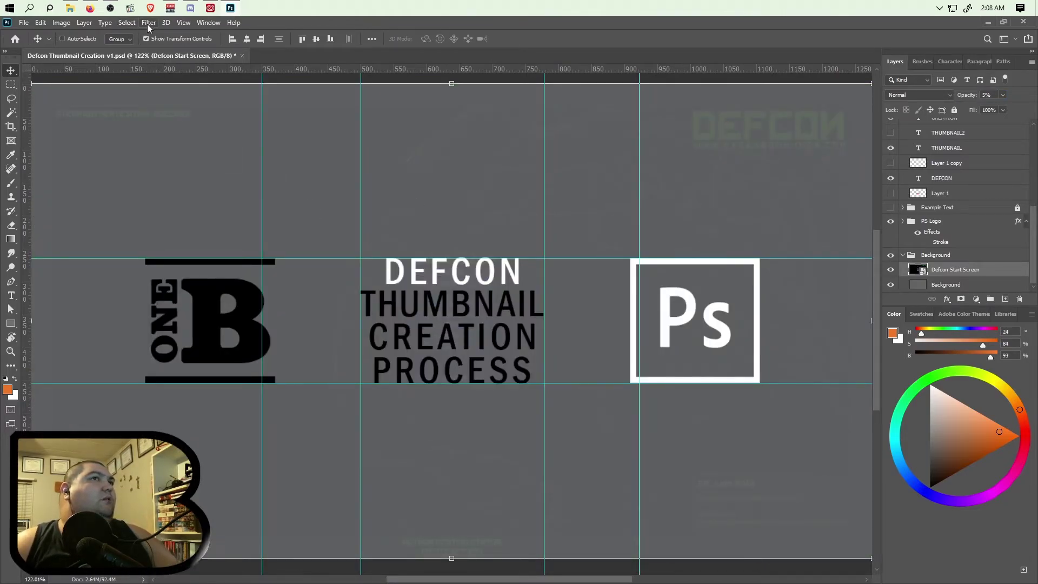
Apply a Black & White adjustment with the Default preset to the Defcon Start Screen layer.
click(61, 23)
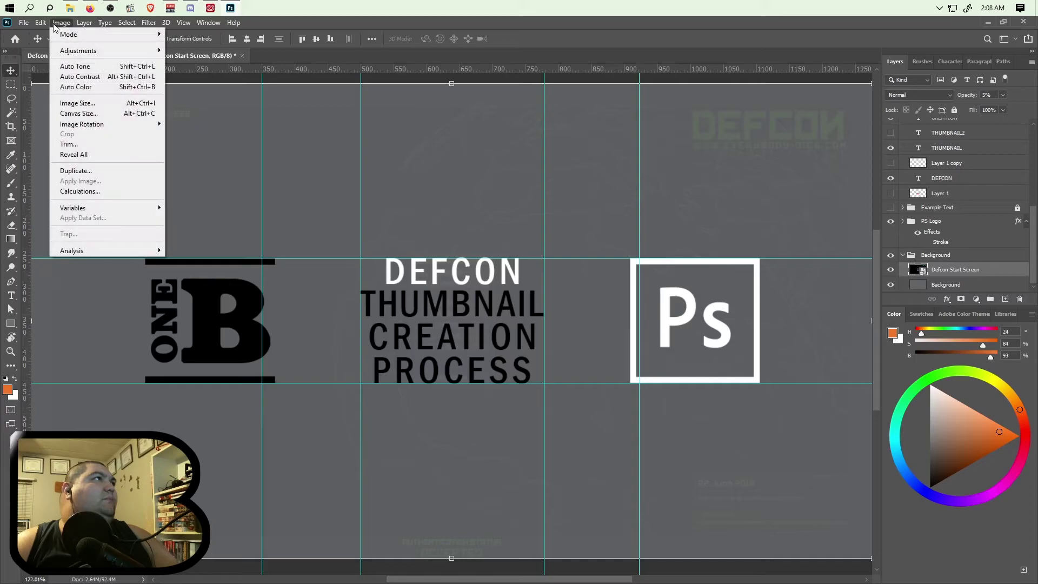
mouse_move(112, 50)
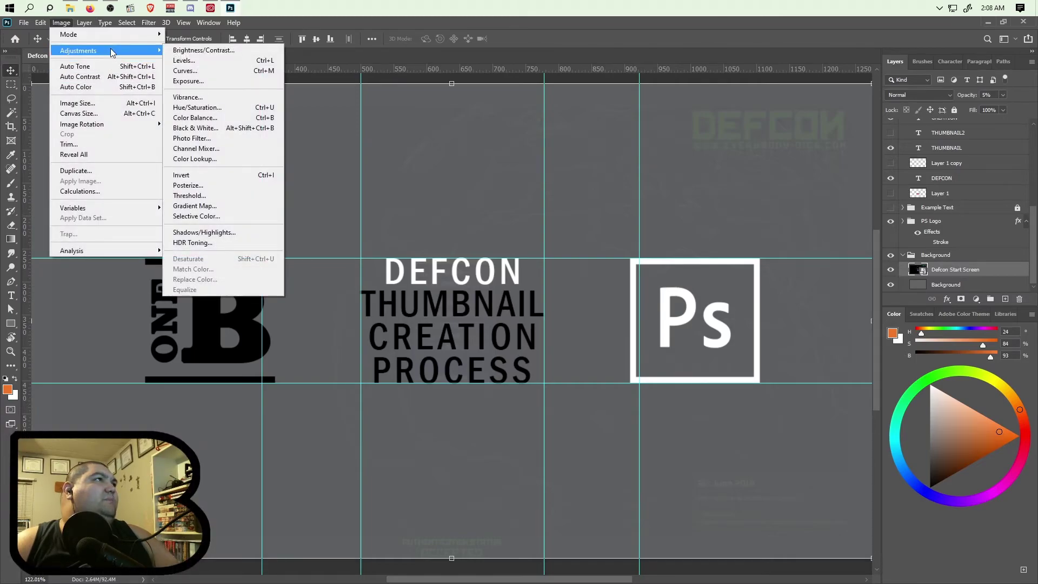
click(230, 129)
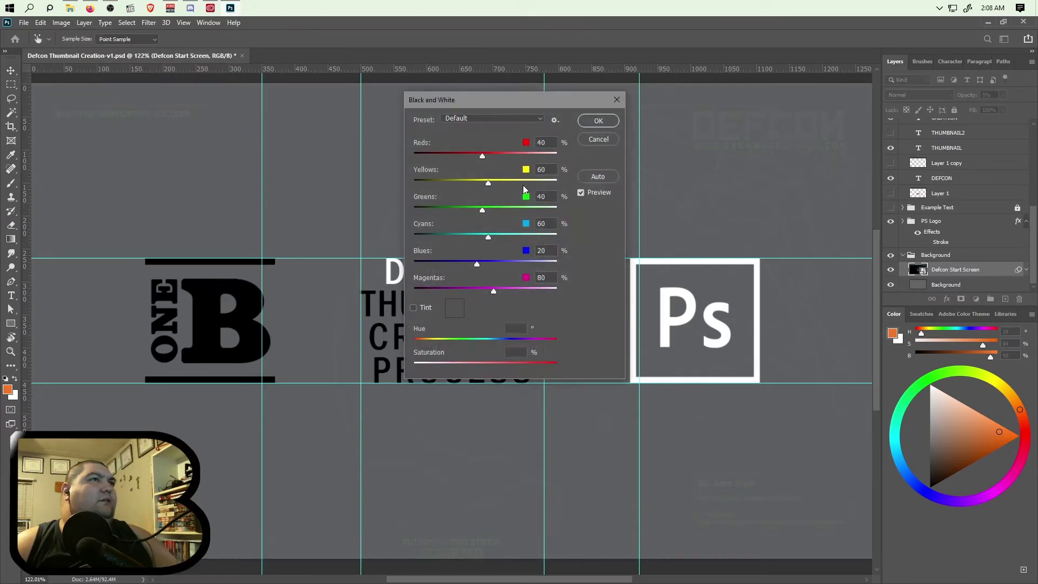
click(600, 120)
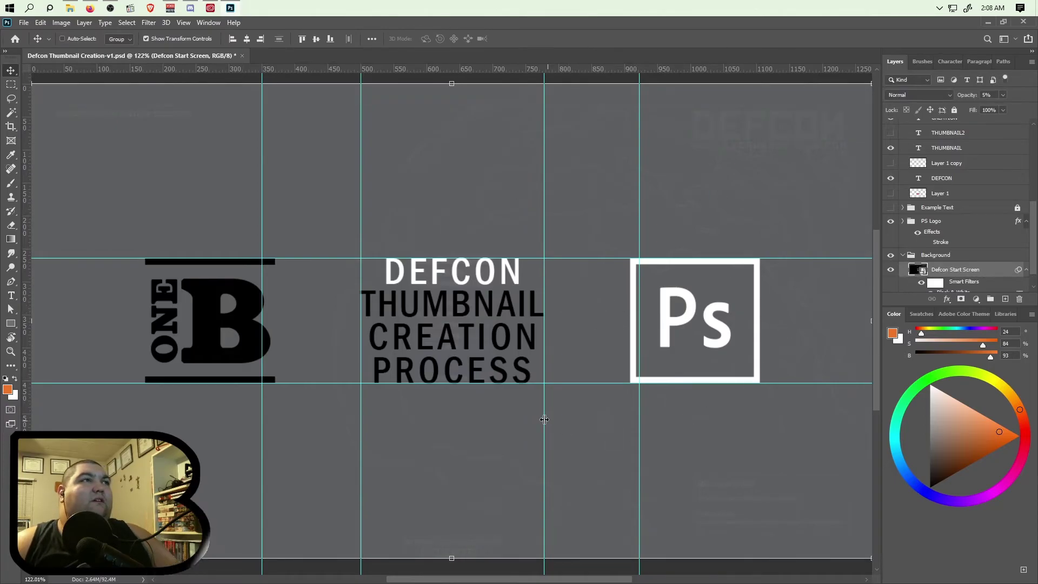
Save the document and quick-export it as Defcon Thumbnail Creation-v1.png in the Defcon Thumbnail Creation folder.
key(ctrl+0)
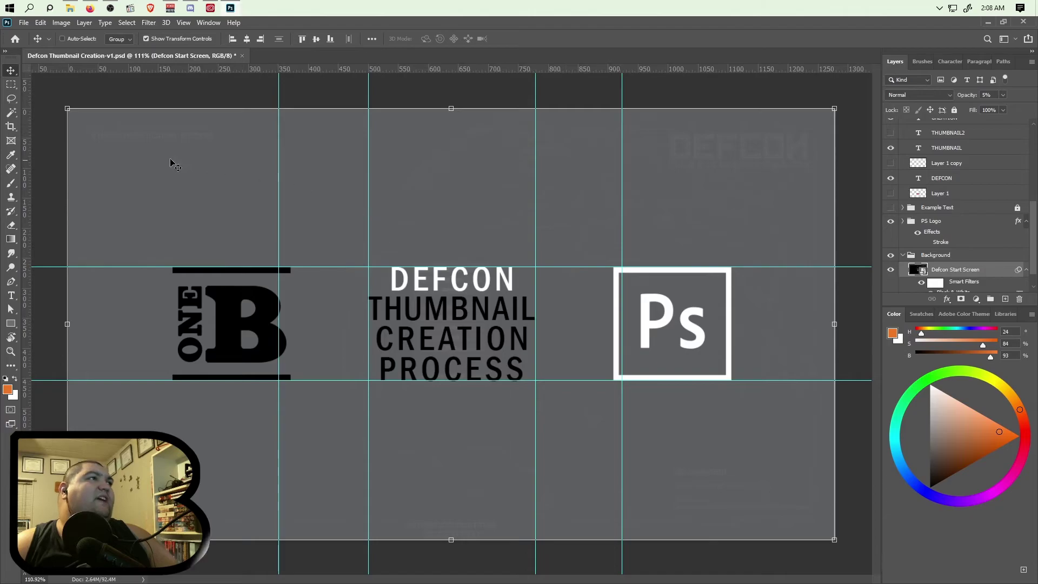
click(24, 22)
key(Escape)
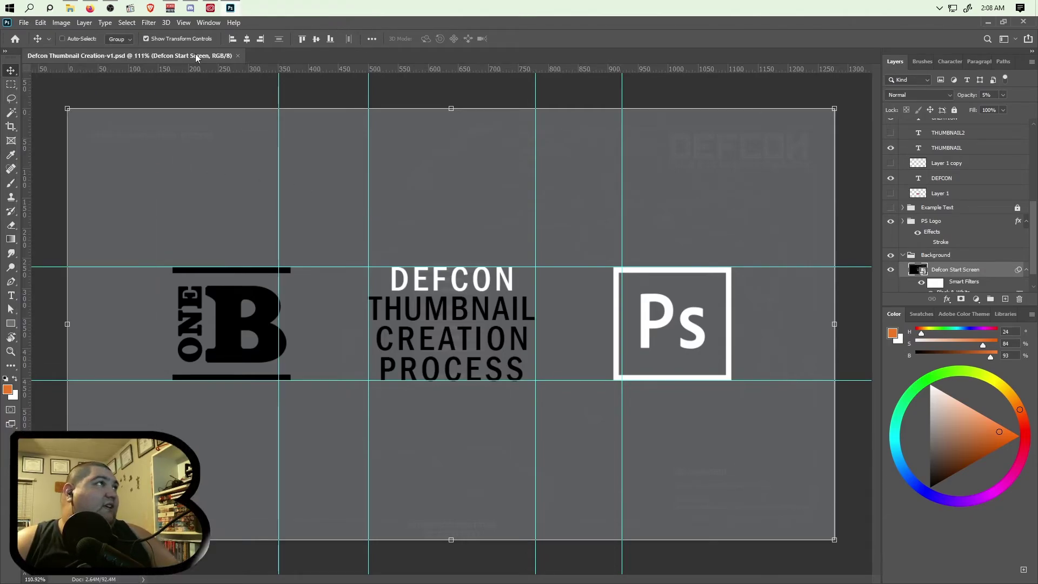
click(24, 22)
mouse_move(43, 182)
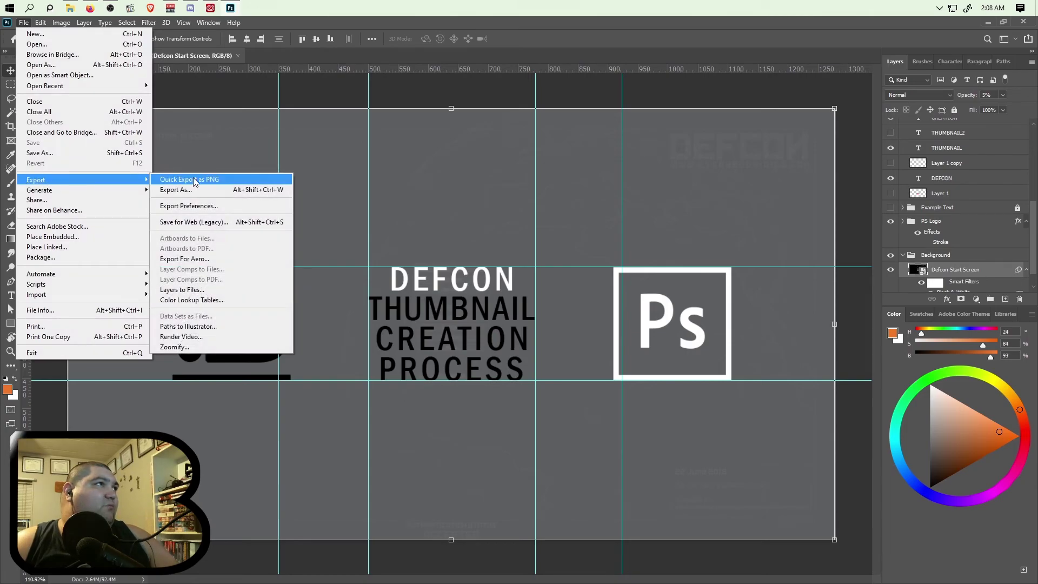
click(178, 179)
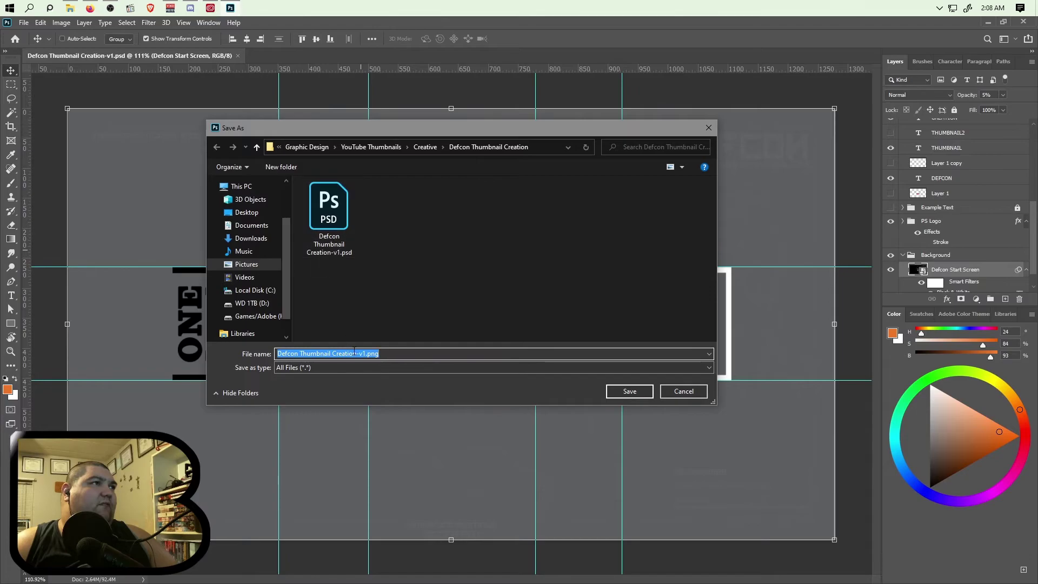
click(628, 390)
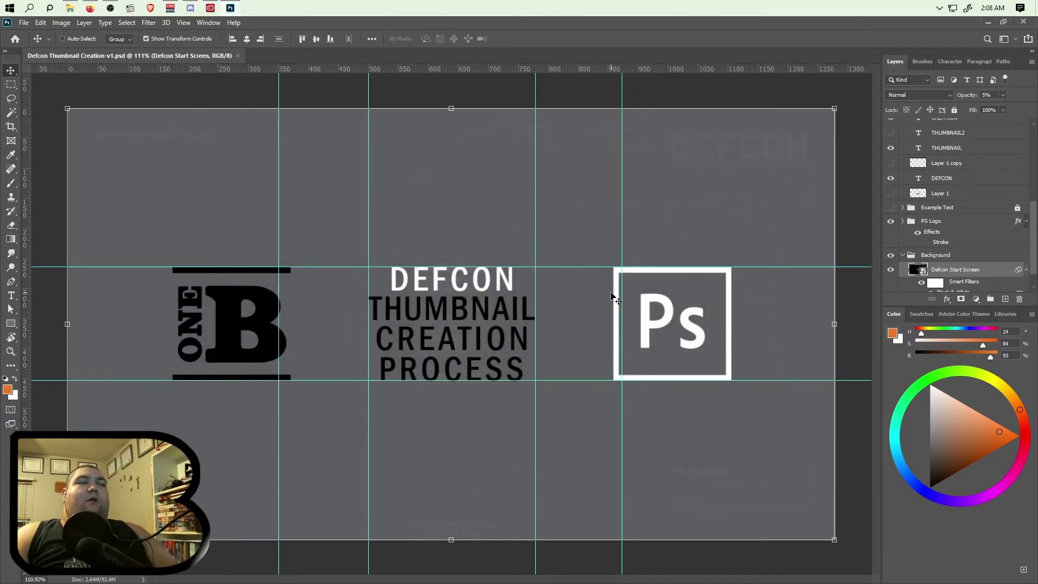